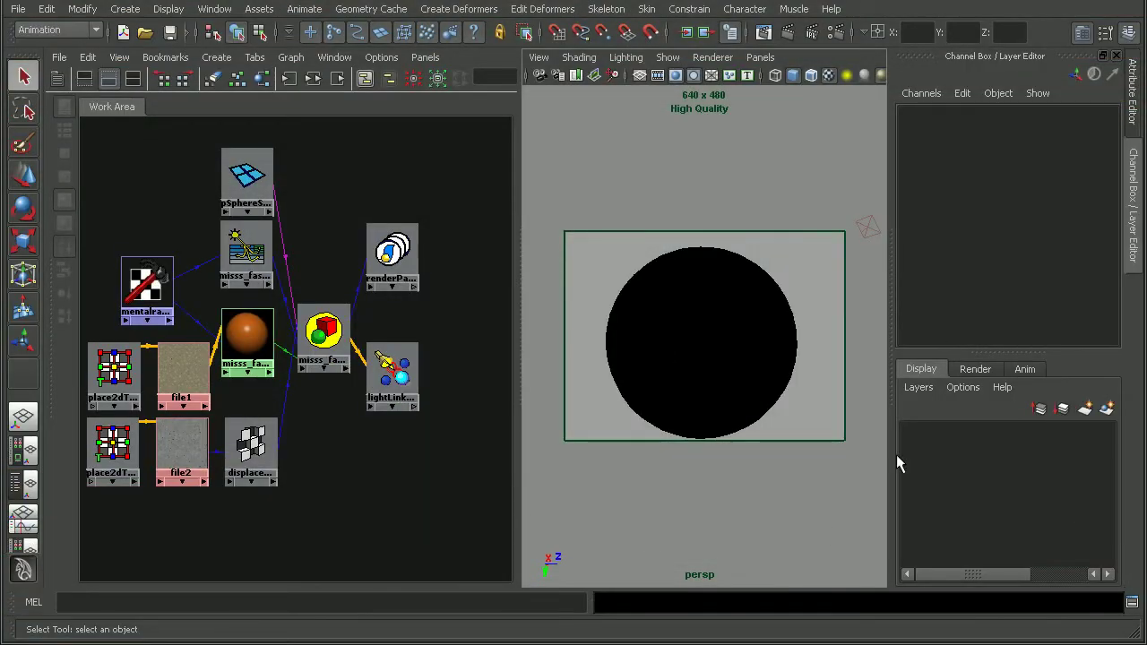
Render the frame with mental ray and inspect the sphere's lit rim at actual size.
click(789, 34)
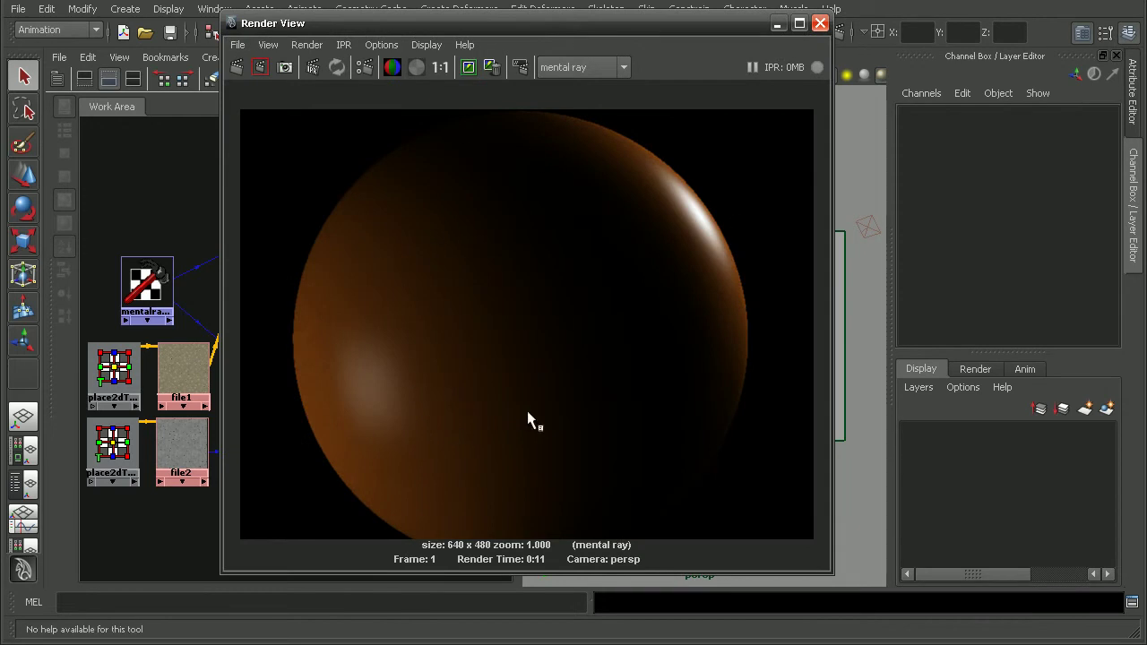
scroll(500, 395, up, 1)
alt+middle_drag(500, 395, 698, 371)
scroll(427, 259, up, 2)
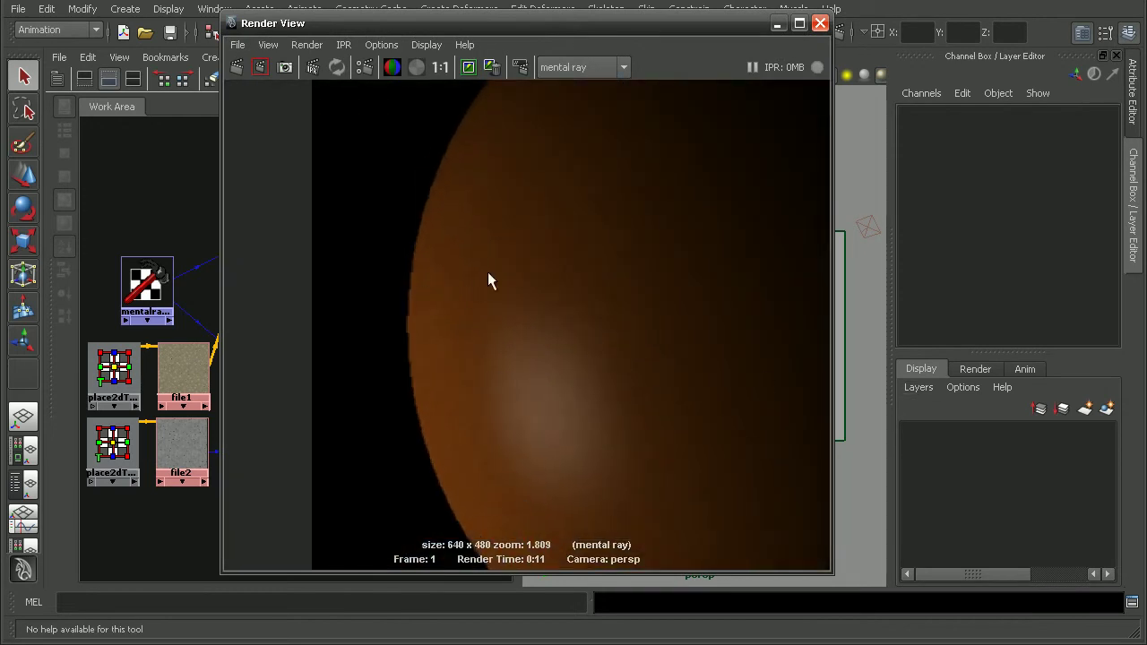
scroll(389, 388, down, 2)
alt+middle_drag(388, 389, 561, 371)
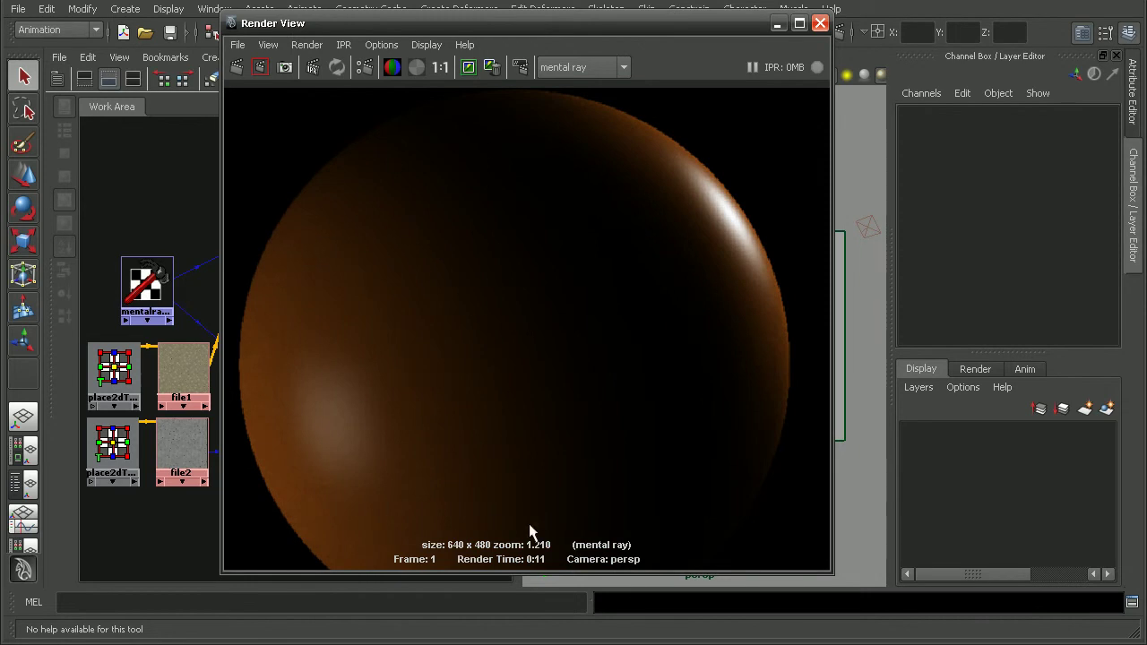
click(440, 68)
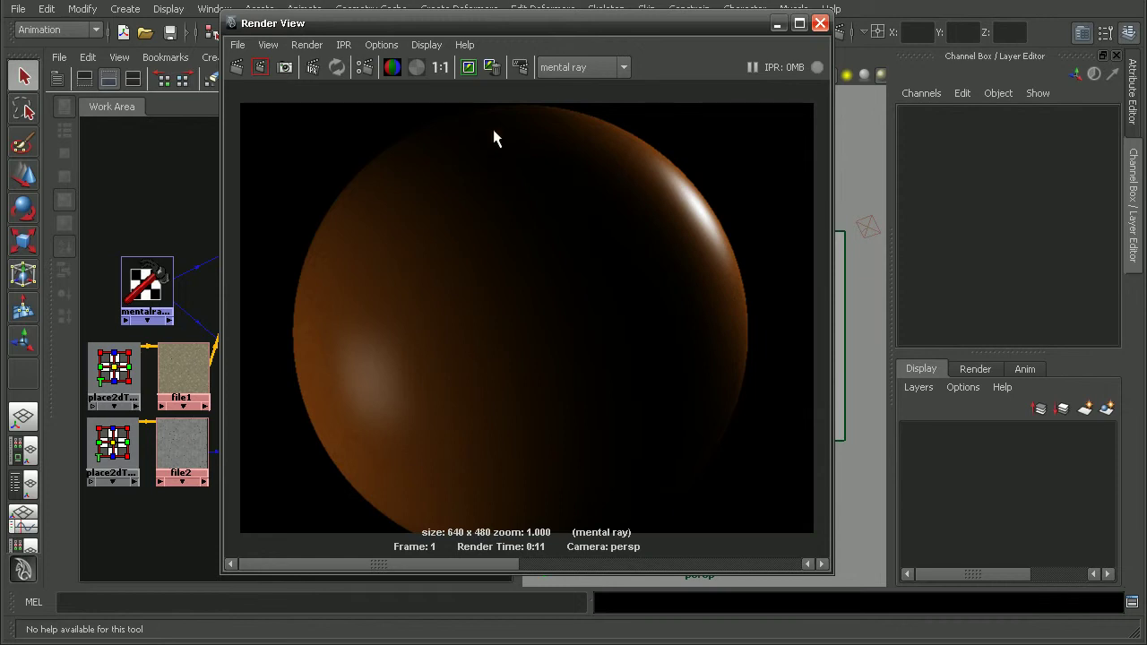
Close the render, select areaLight1, and show a maximized top view.
click(820, 23)
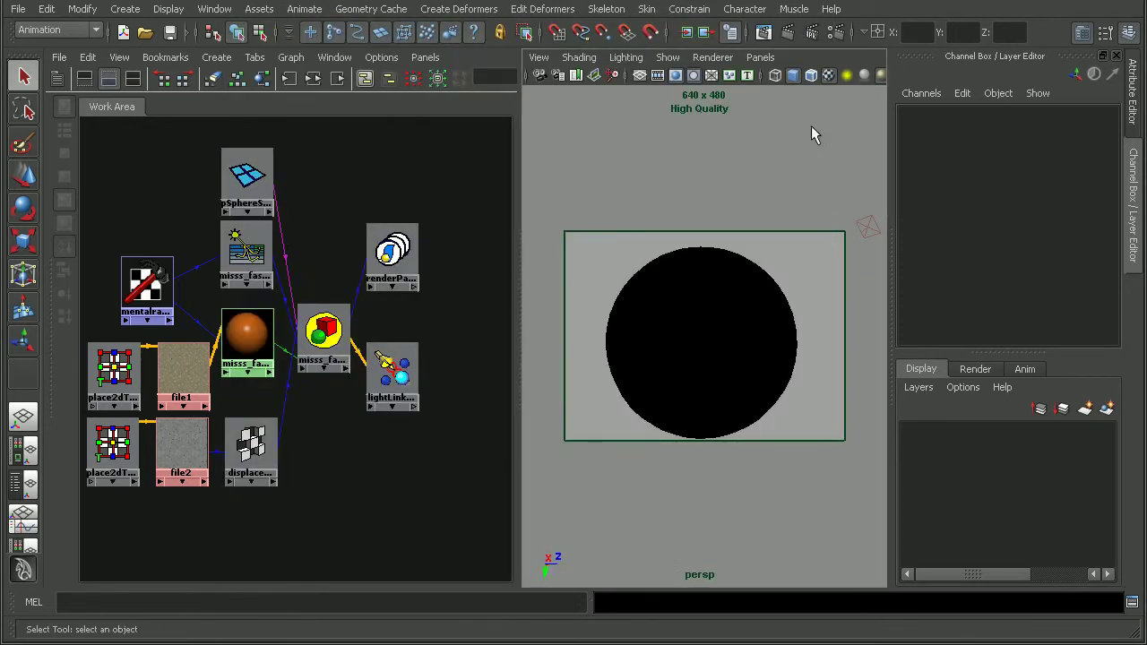
click(860, 226)
key(space)
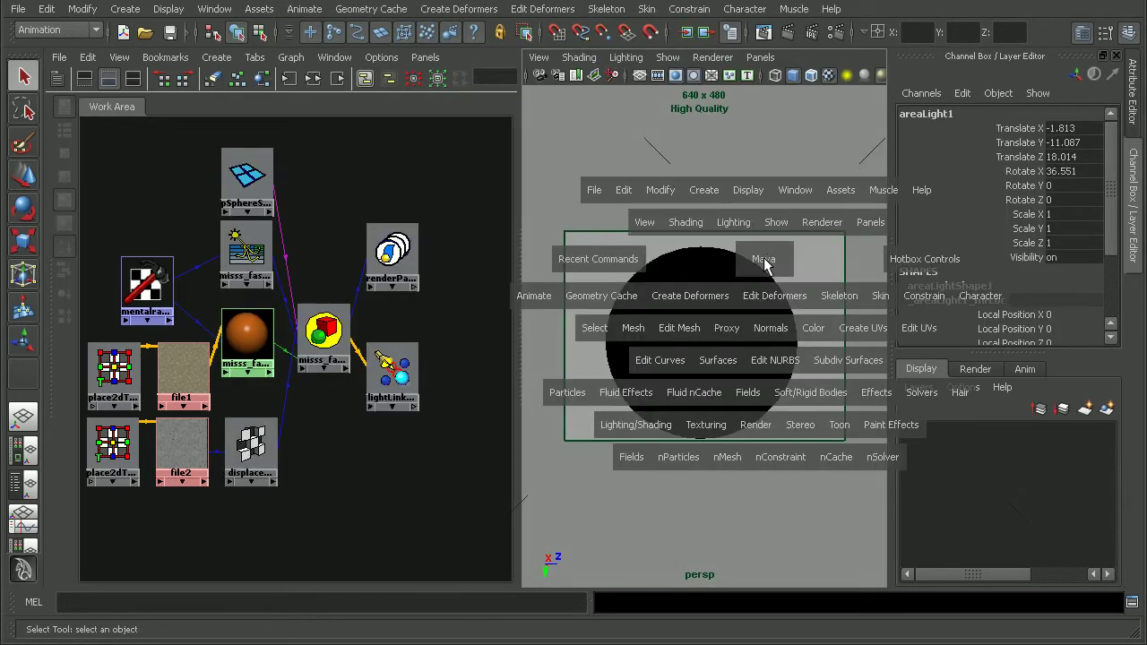
drag(763, 258, 716, 260)
key(space)
alt+right_drag(701, 277, 560, 269)
key(z)
key(shift+z)
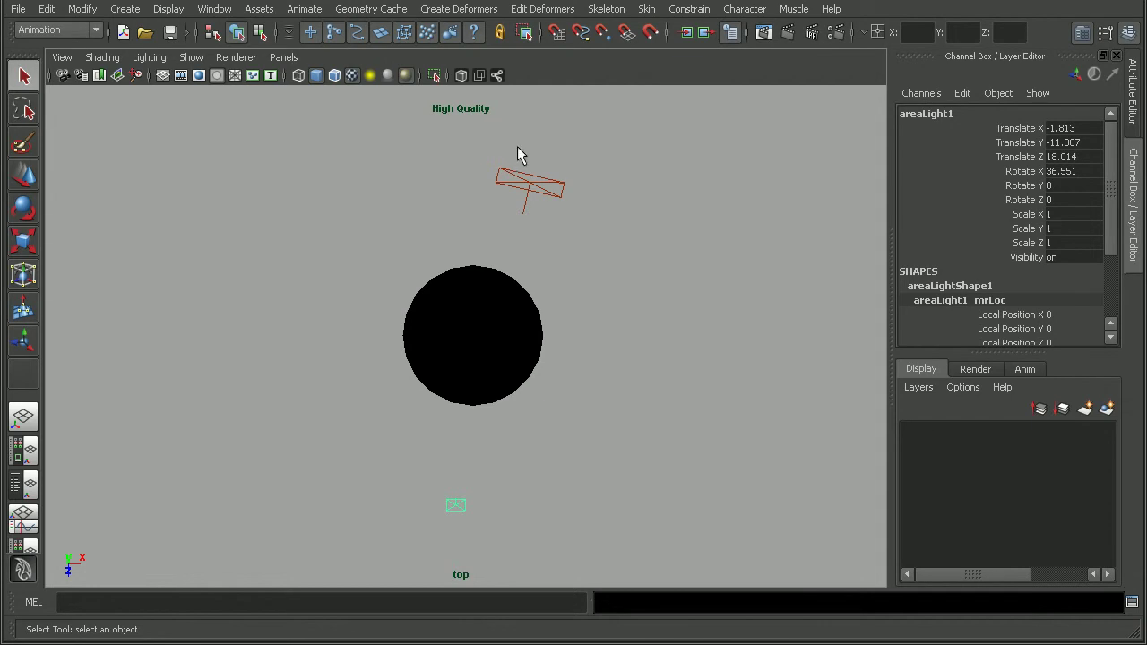
Show cameras in the top view and select the persp camera.
click(169, 9)
mouse_move(183, 109)
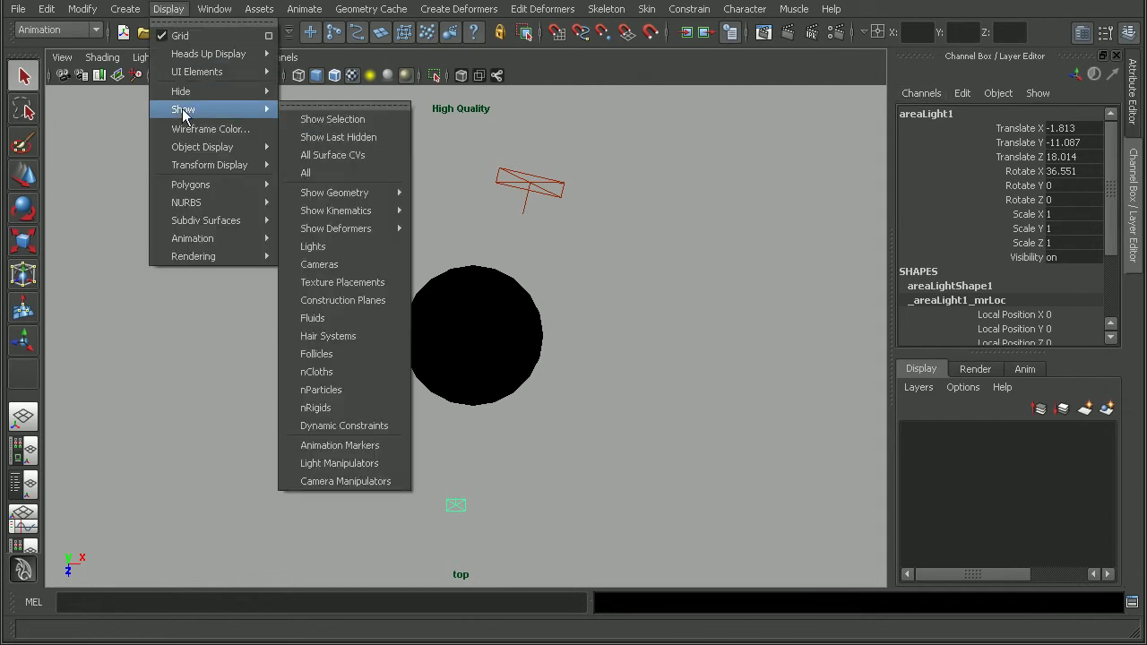
click(351, 303)
drag(665, 246, 740, 316)
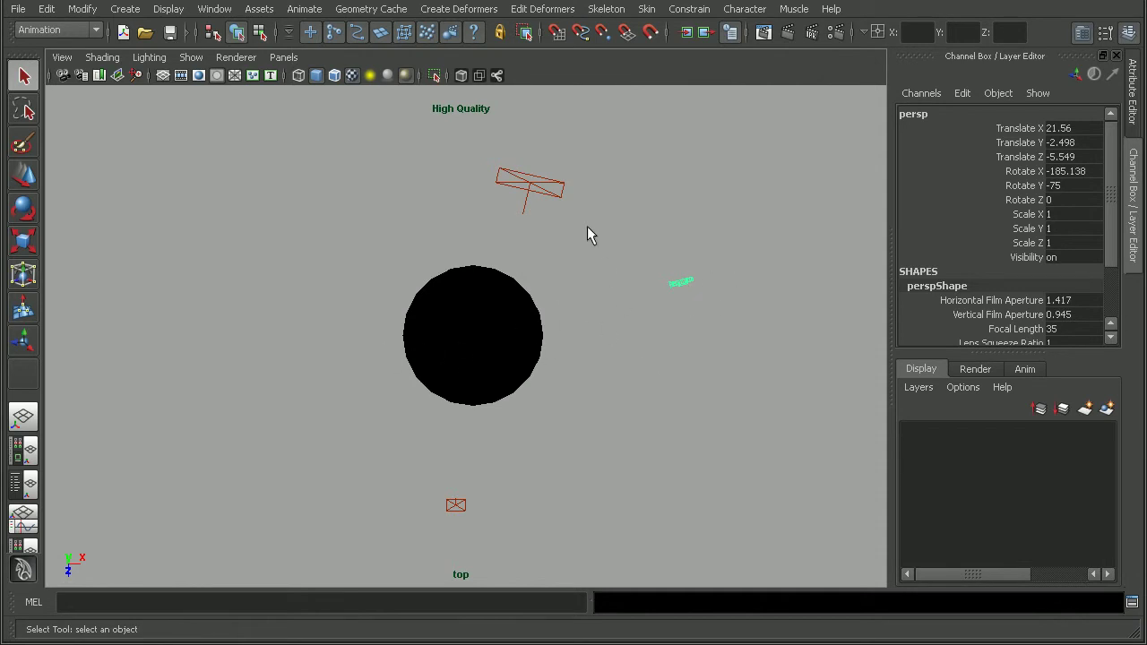
Select areaLight1 below the sphere.
click(529, 188)
click(455, 505)
drag(511, 165, 579, 219)
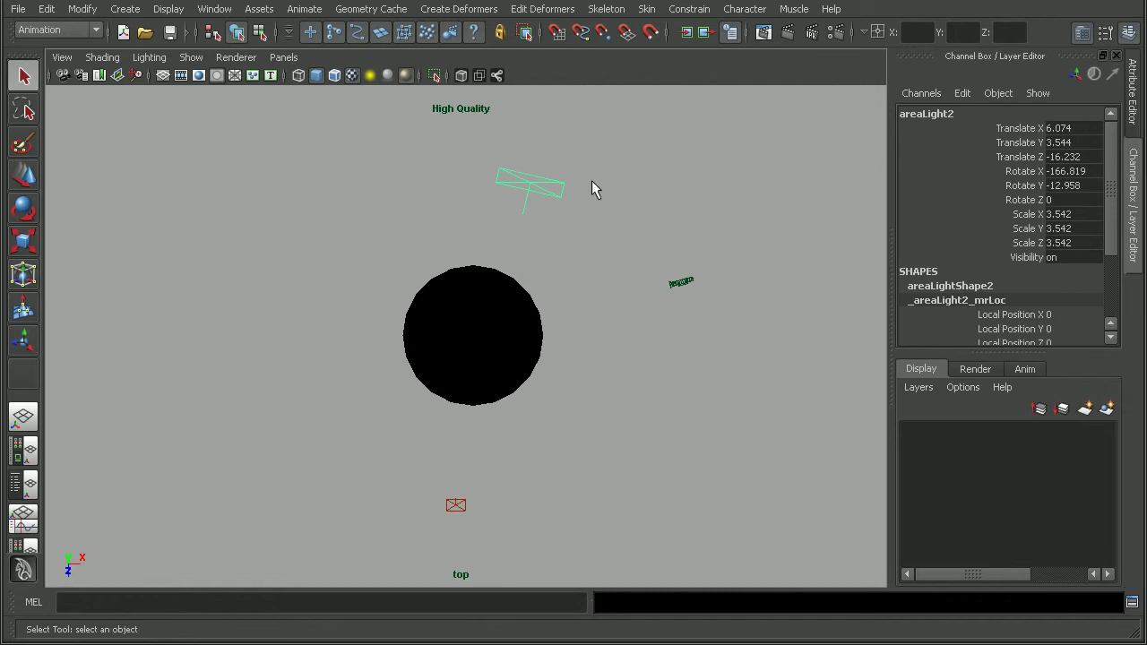
click(455, 504)
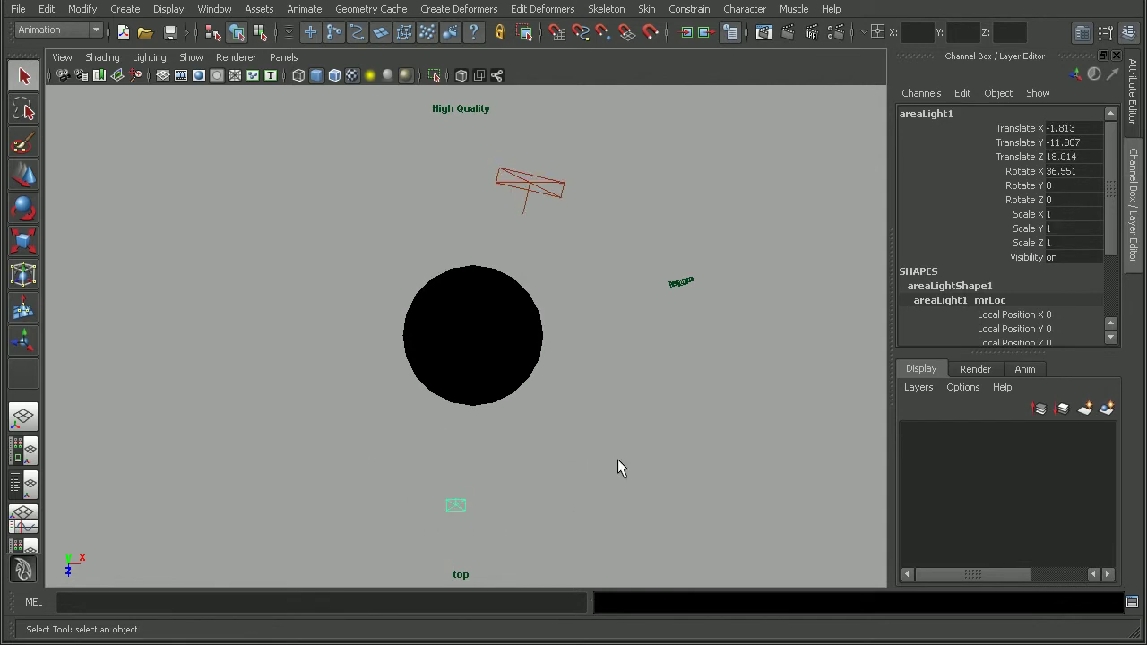
Move areaLight1 to -19.513, -11.087, 8.022 and rotate it to 3.362, -70.957, -0.005.
key(w)
drag(455, 504, 296, 412)
key(e)
drag(323, 353, 289, 407)
key(w)
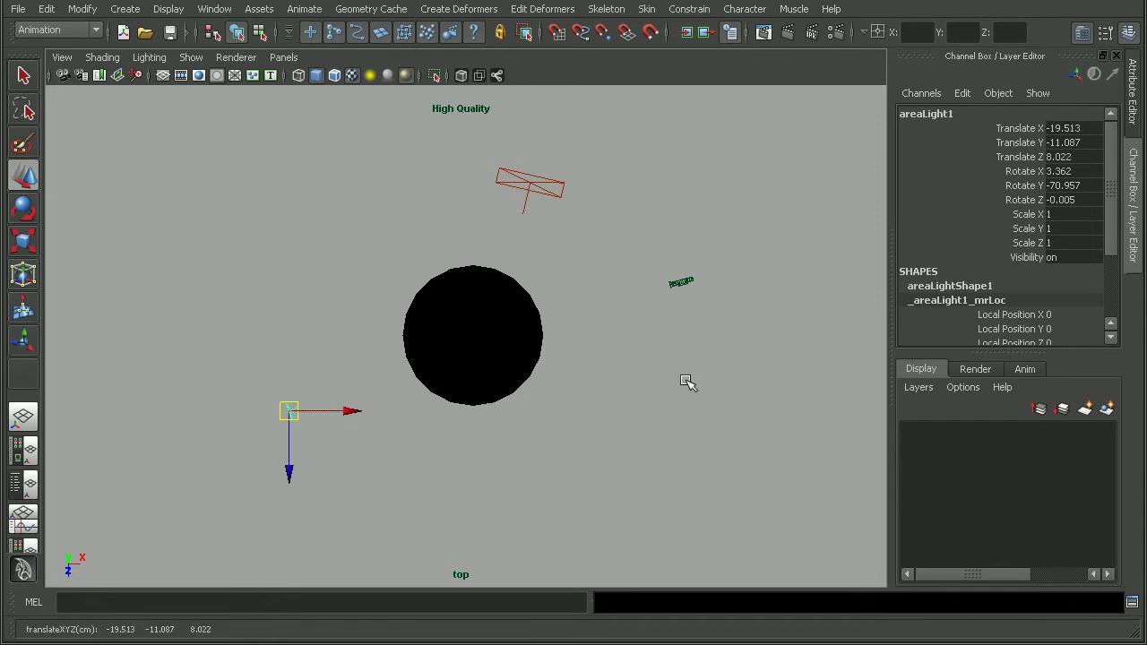
click(763, 32)
click(314, 45)
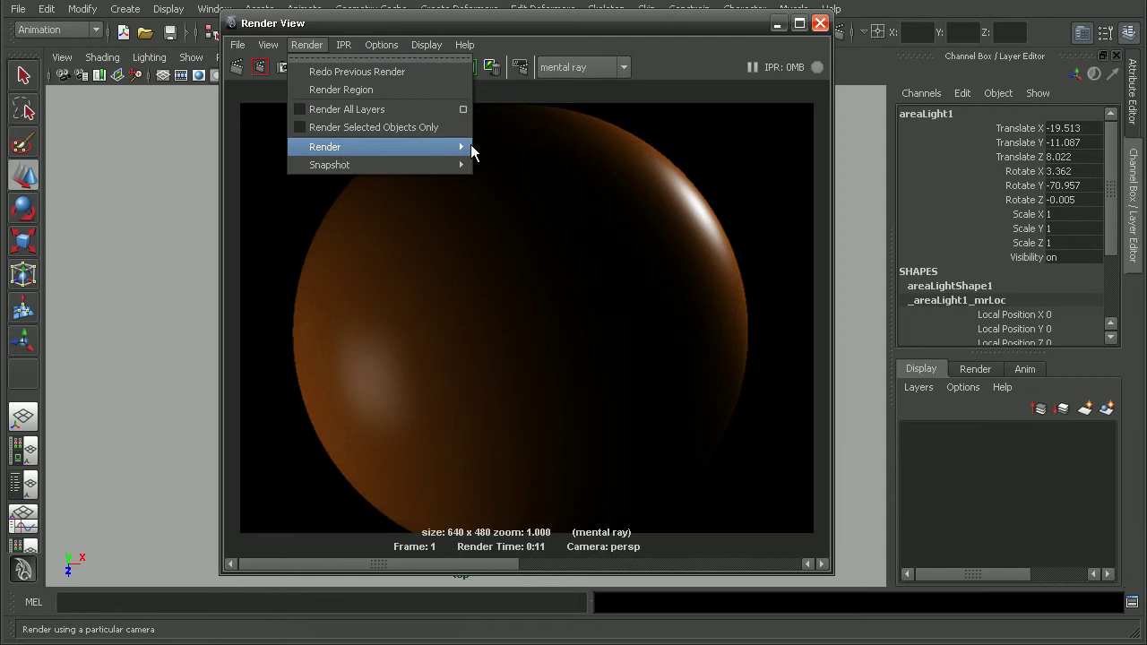
mouse_move(473, 146)
click(545, 161)
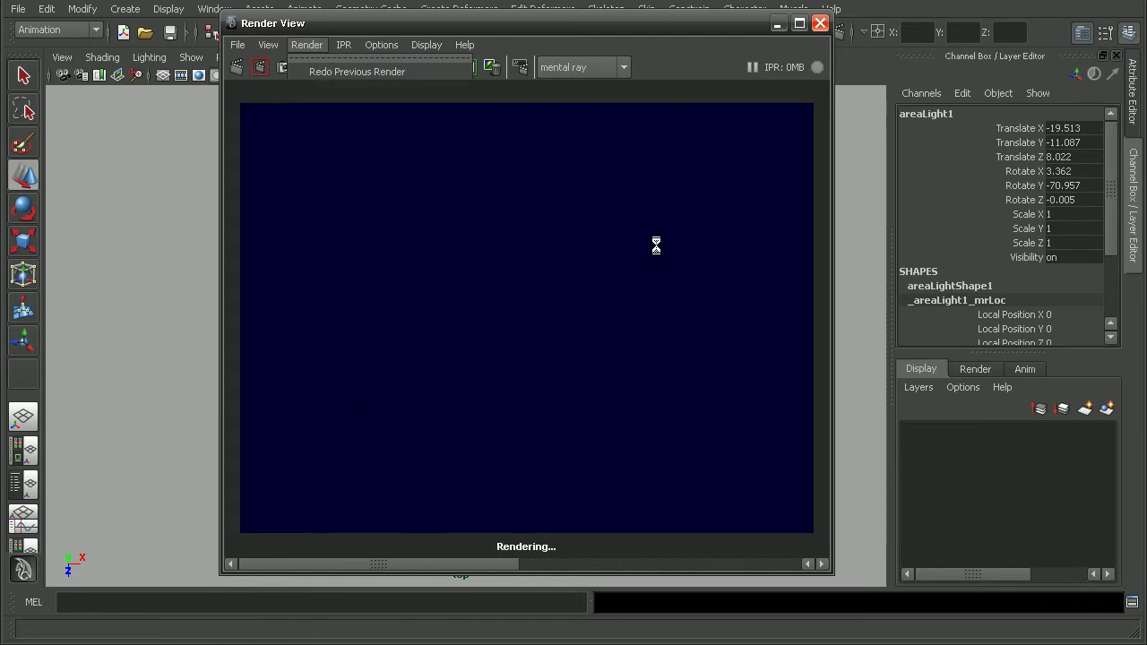
alt+right_drag(448, 246, 618, 419)
alt+middle_drag(617, 418, 495, 226)
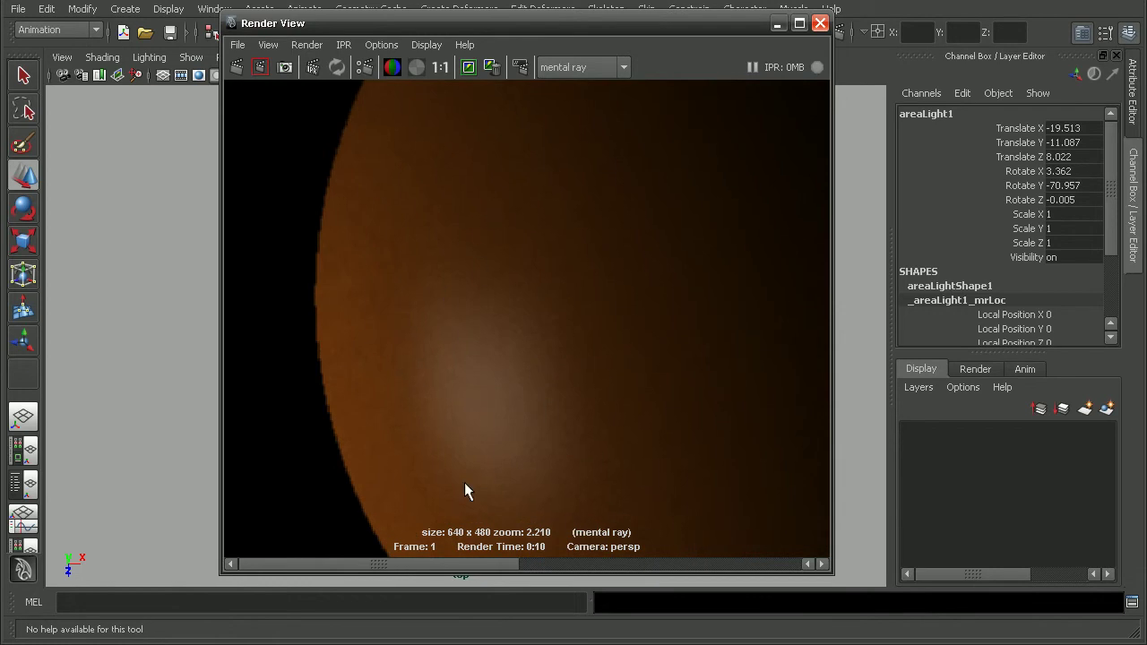
alt+middle_drag(464, 482, 341, 192)
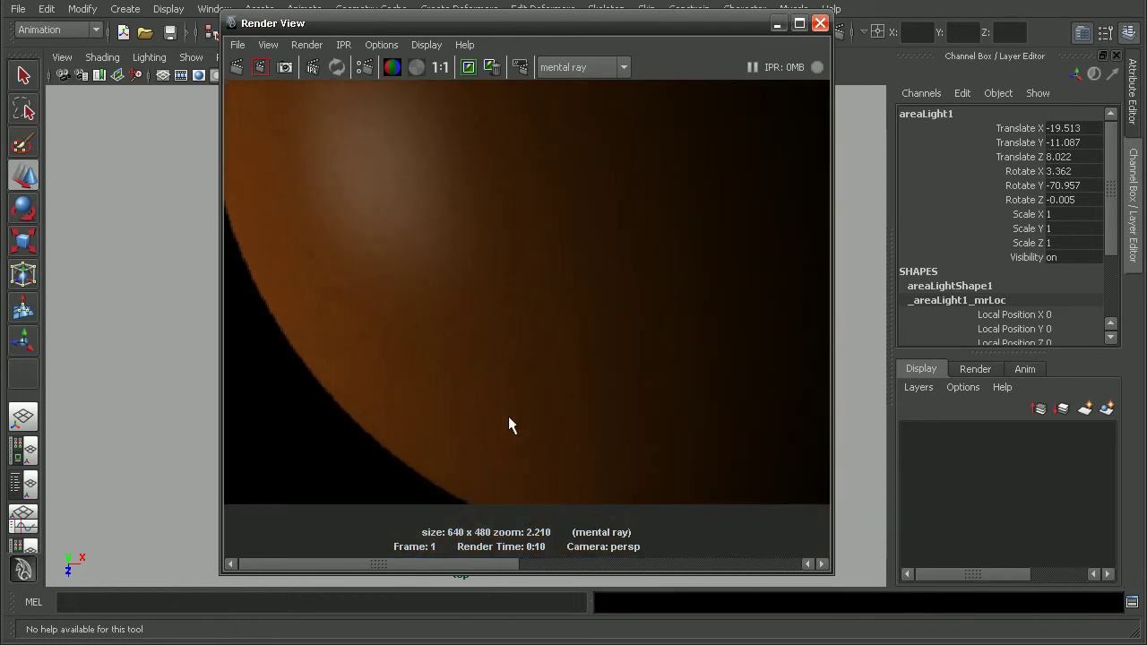
alt+middle_drag(507, 301, 474, 169)
alt+right_drag(474, 169, 440, 126)
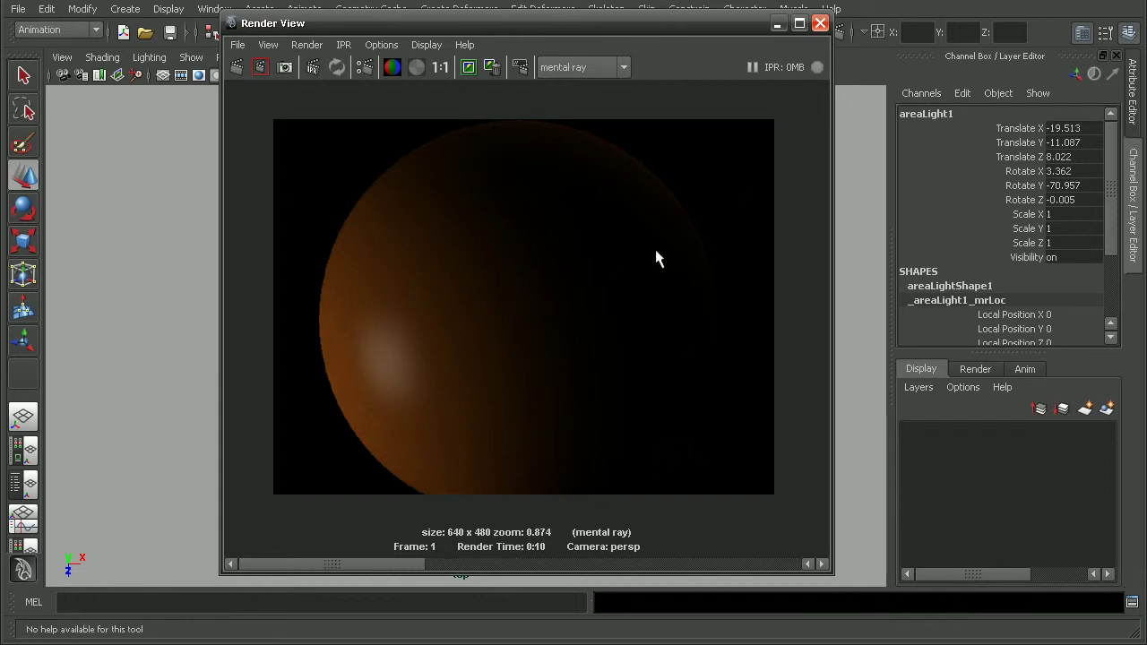
click(819, 22)
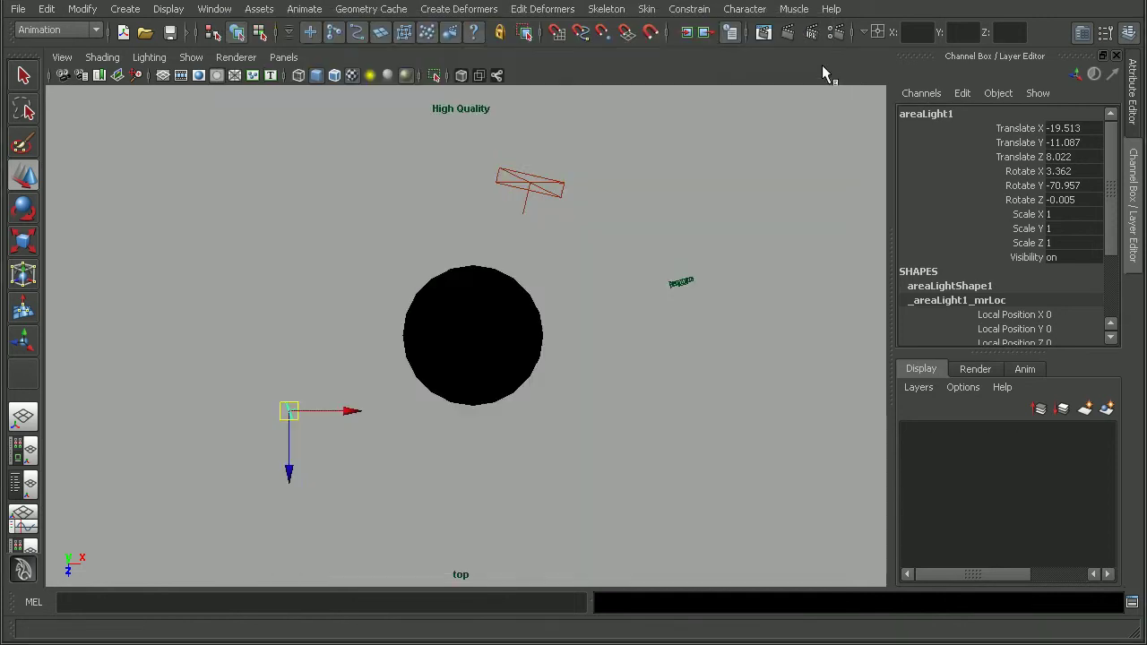
Set the persp camera's Environment background colour to light grey.
click(678, 283)
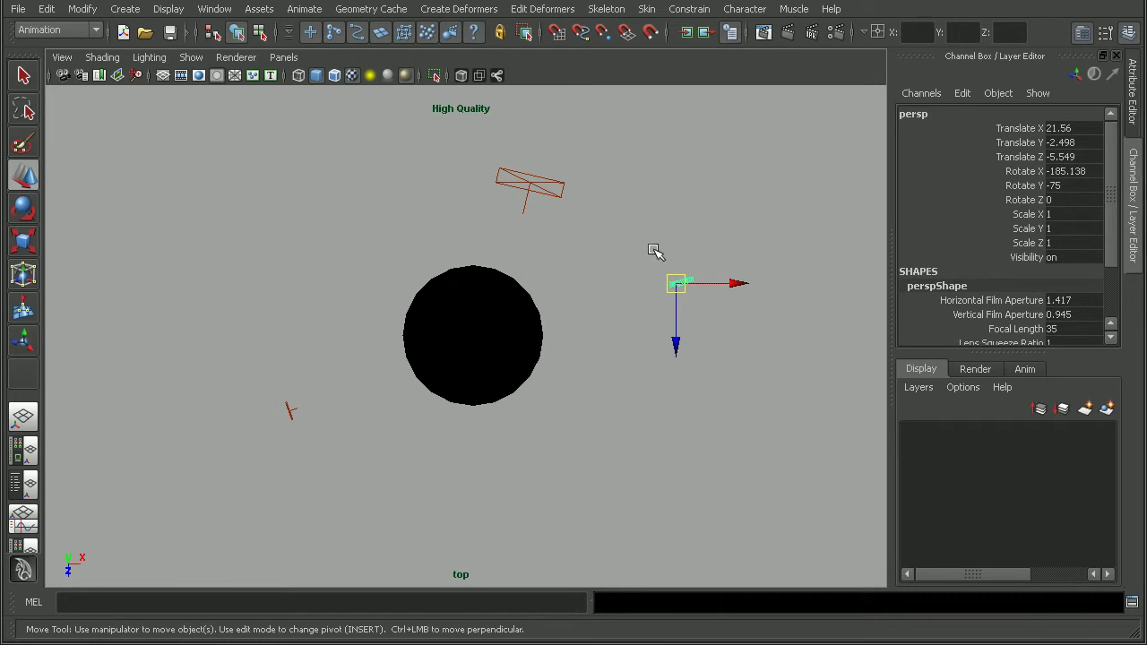
click(1132, 98)
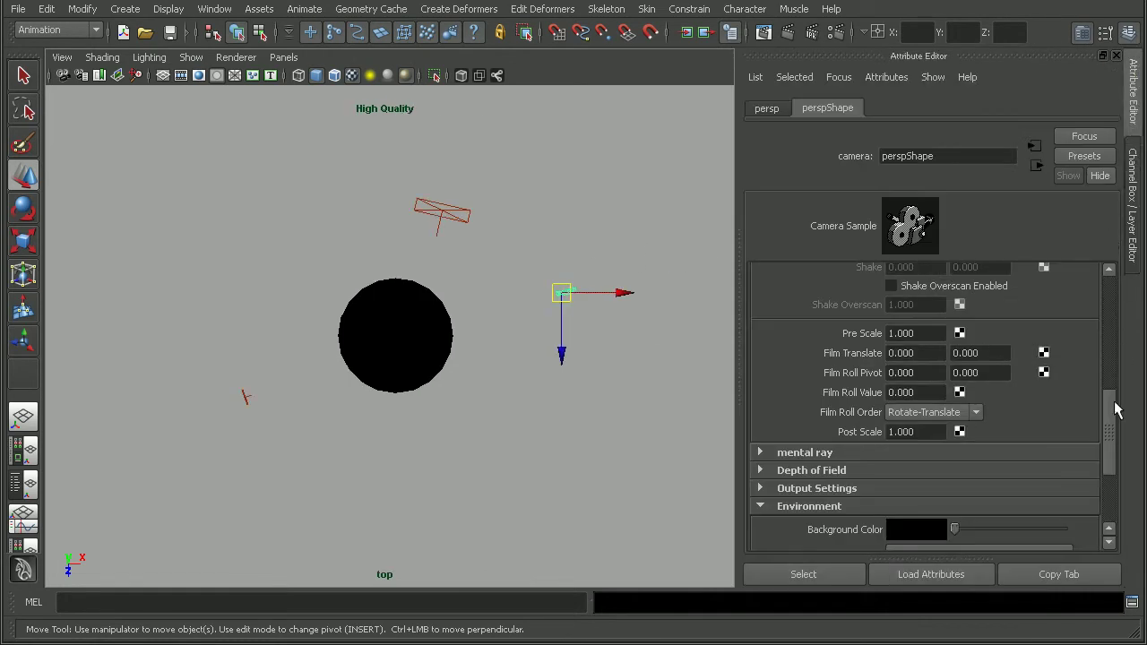
drag(1110, 402, 1114, 448)
drag(980, 438, 1027, 436)
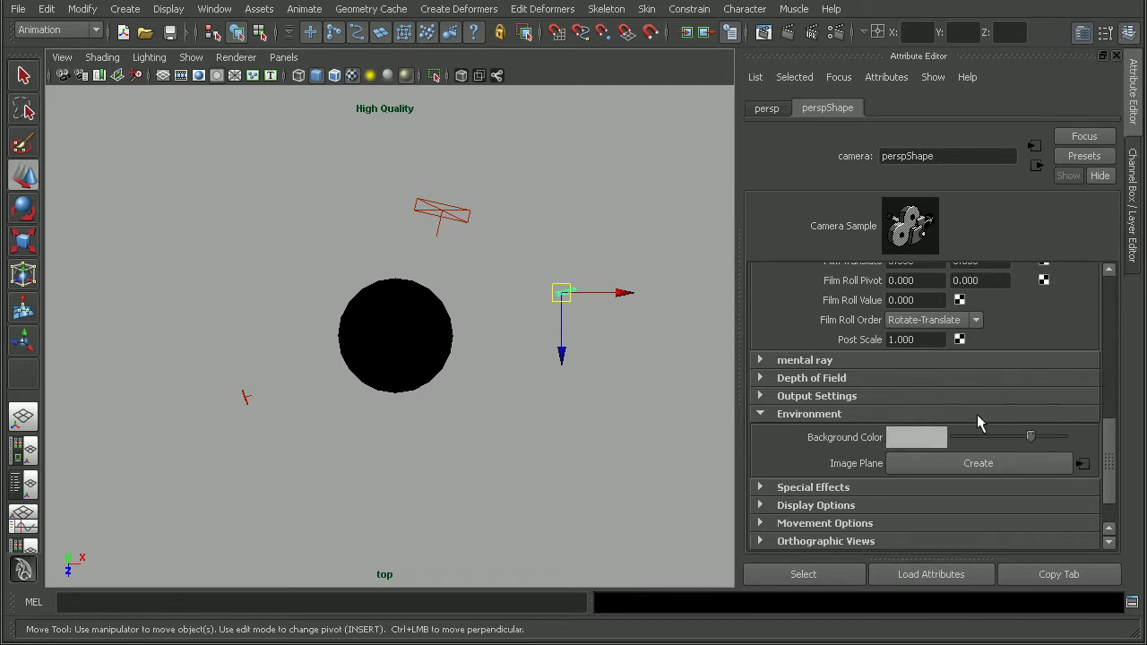
Review the mental ray Features tab in Render Settings, then close it.
click(835, 34)
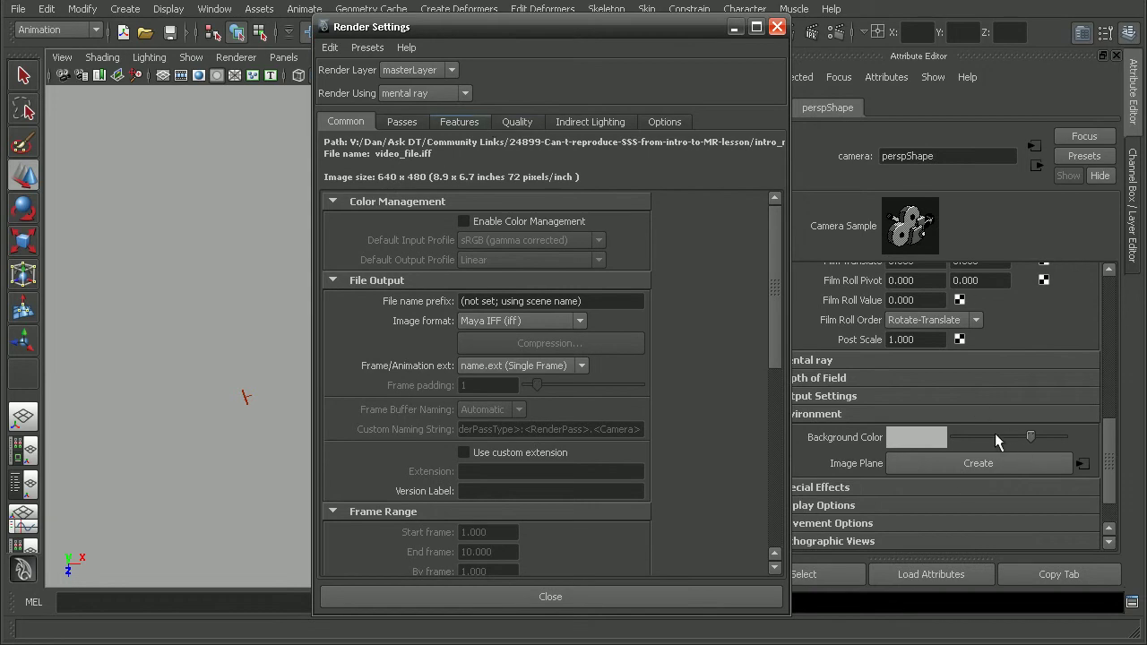
click(460, 122)
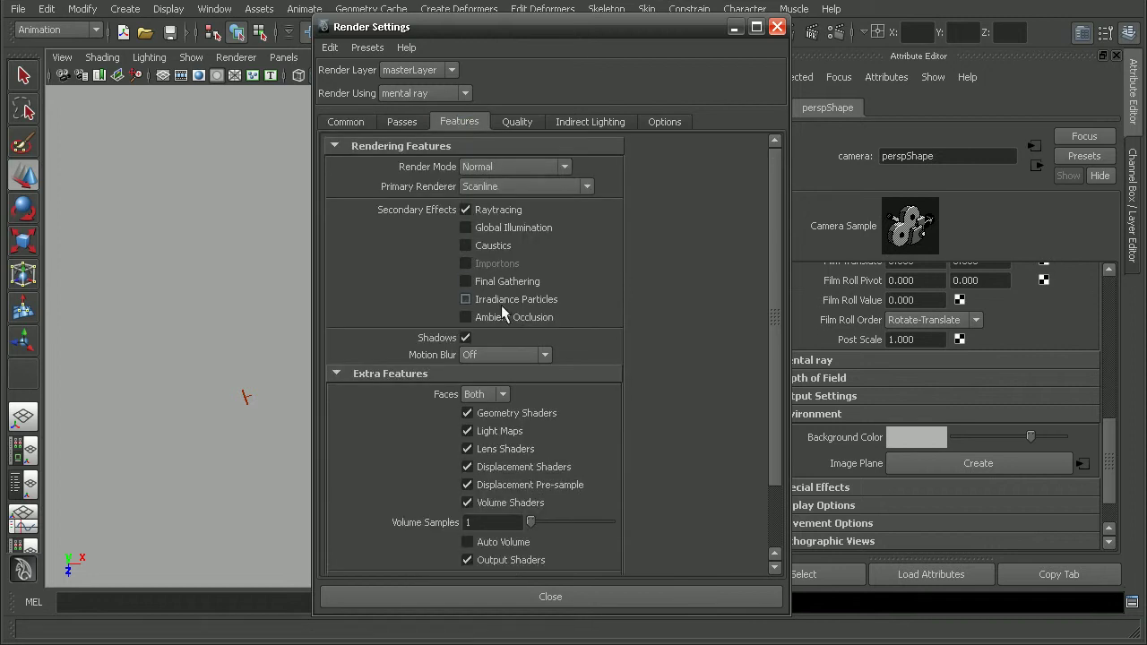
click(623, 589)
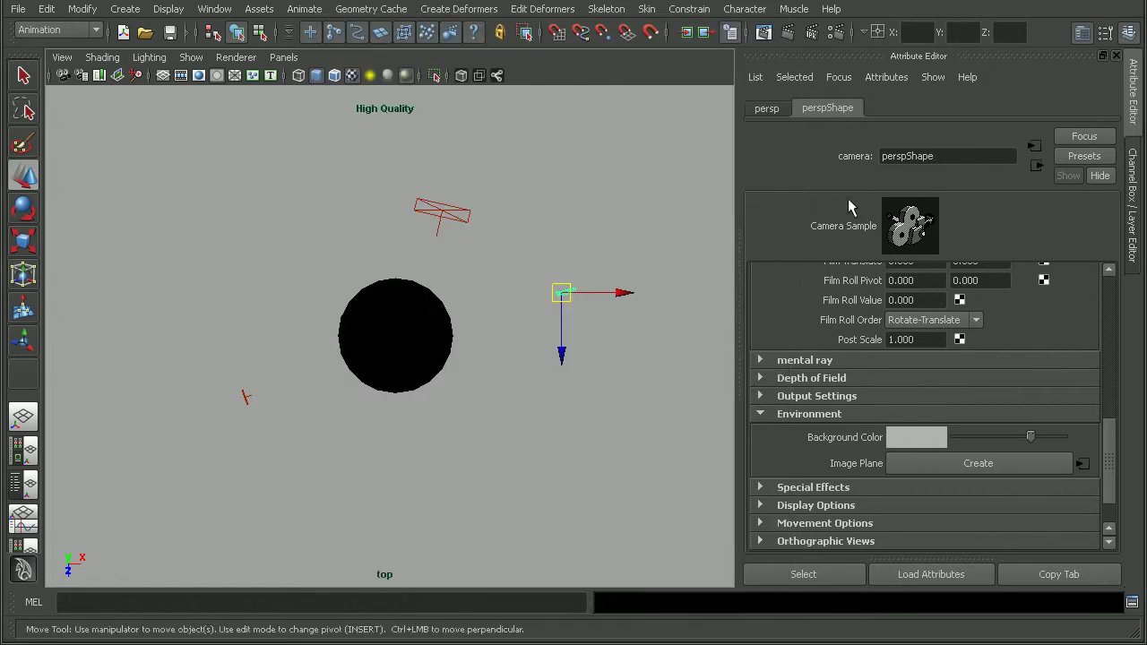
click(769, 33)
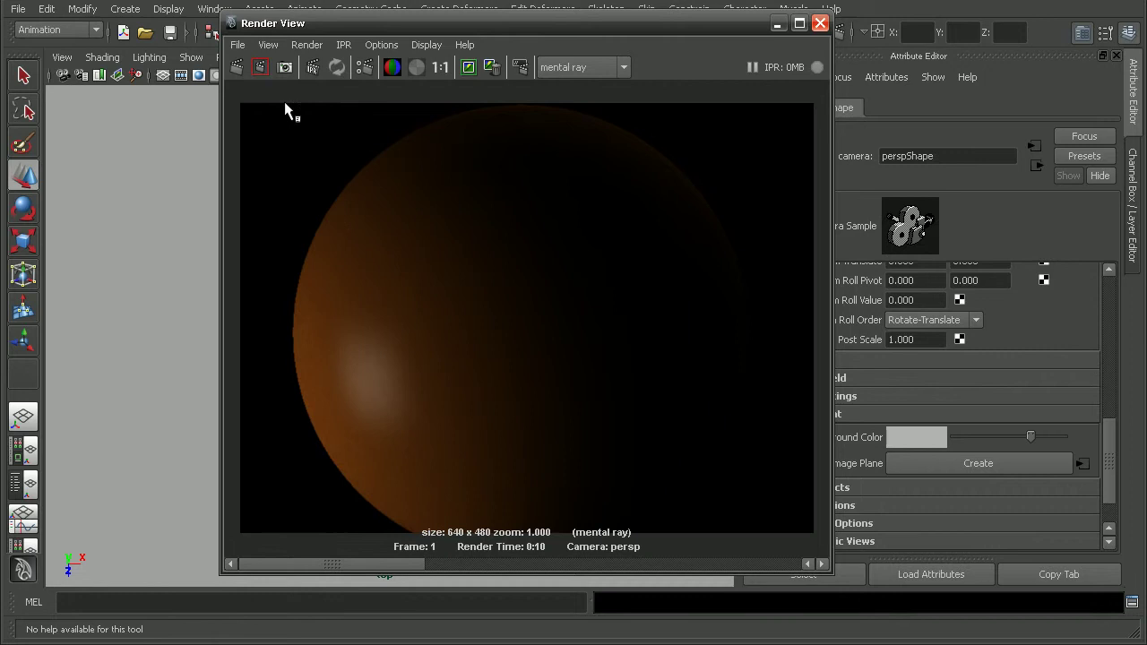
click(237, 67)
alt+middle_drag(382, 373, 481, 229)
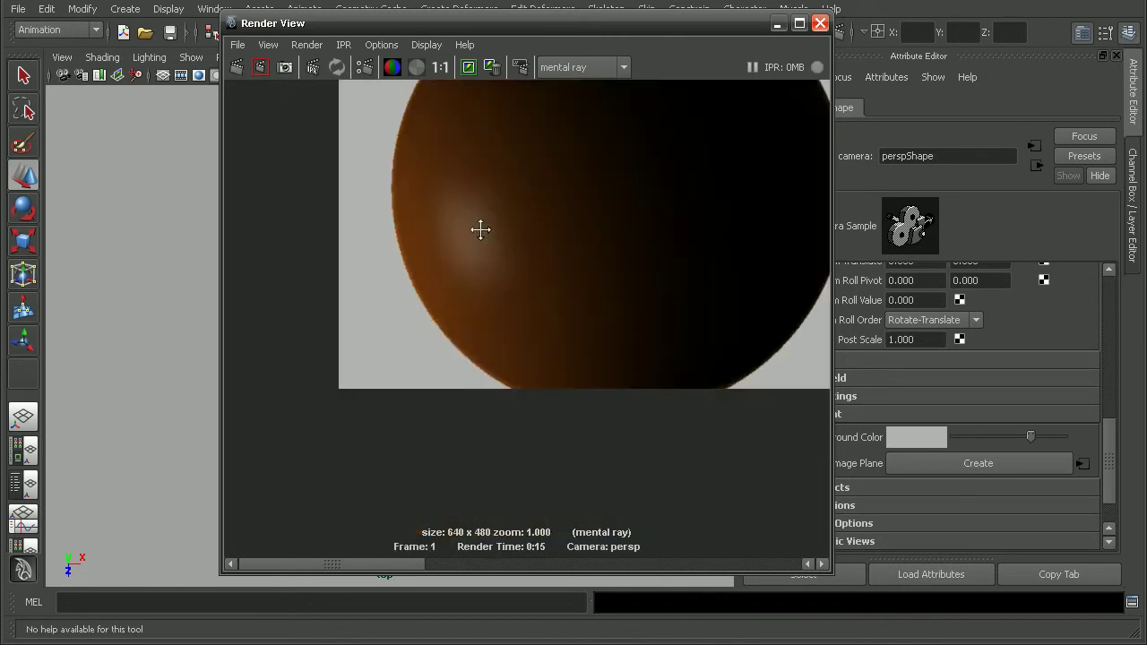
alt+right_drag(480, 229, 405, 166)
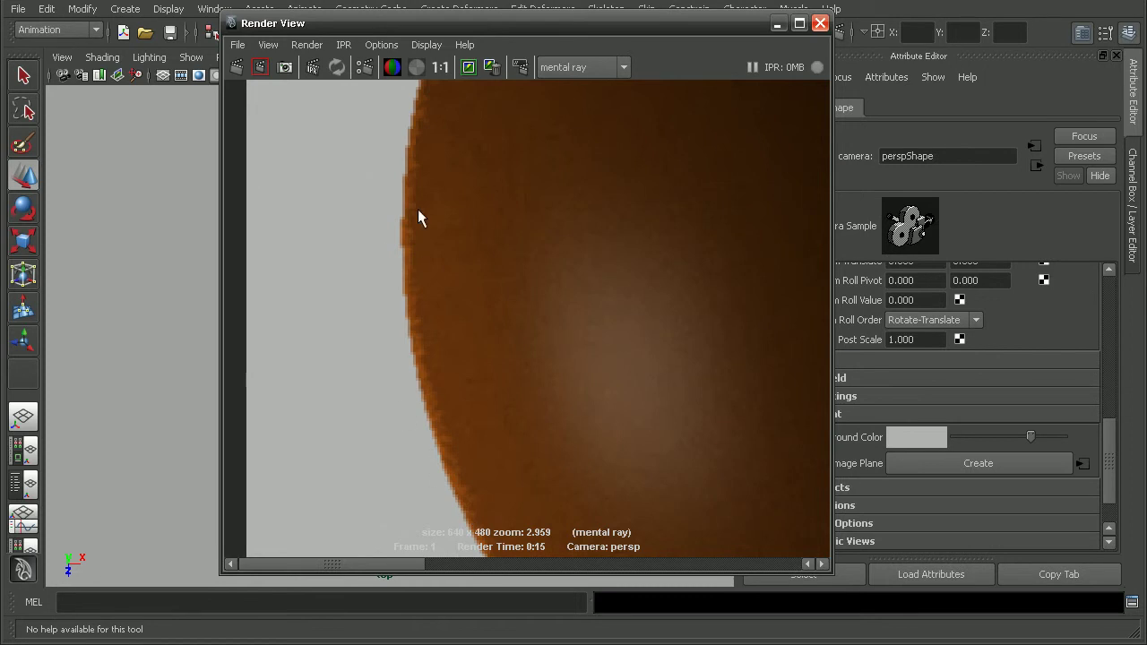
mouse_move(364, 565)
mouse_down()
mouse_move(511, 566)
mouse_move(346, 566)
mouse_move(502, 573)
mouse_move(373, 574)
mouse_up()
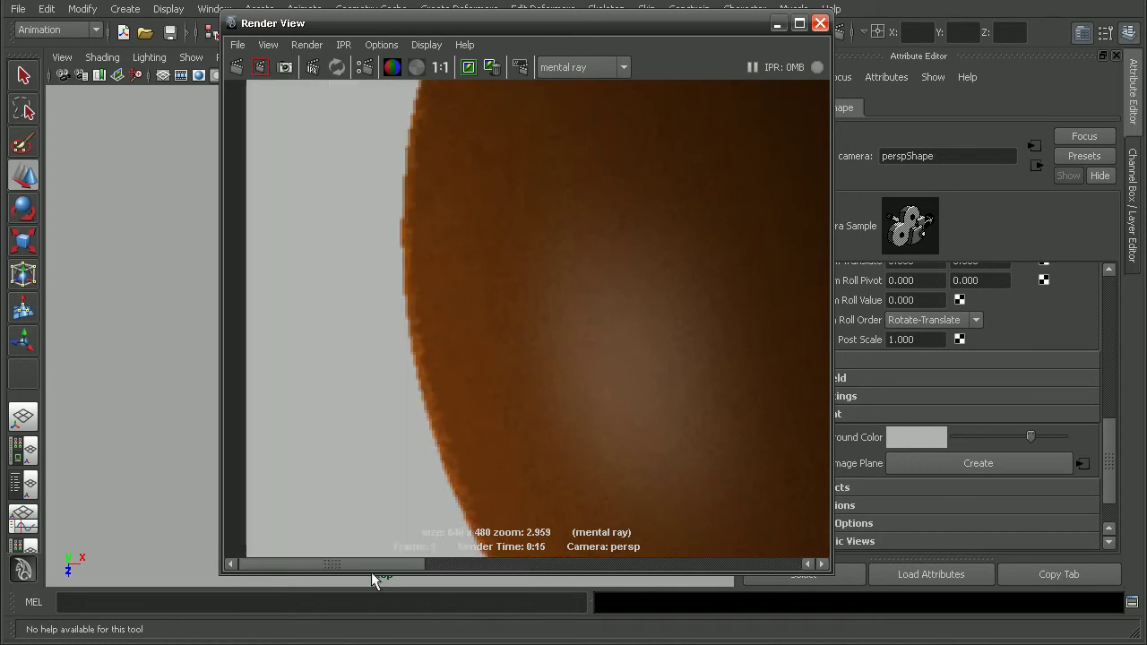
alt+right_drag(627, 327, 484, 258)
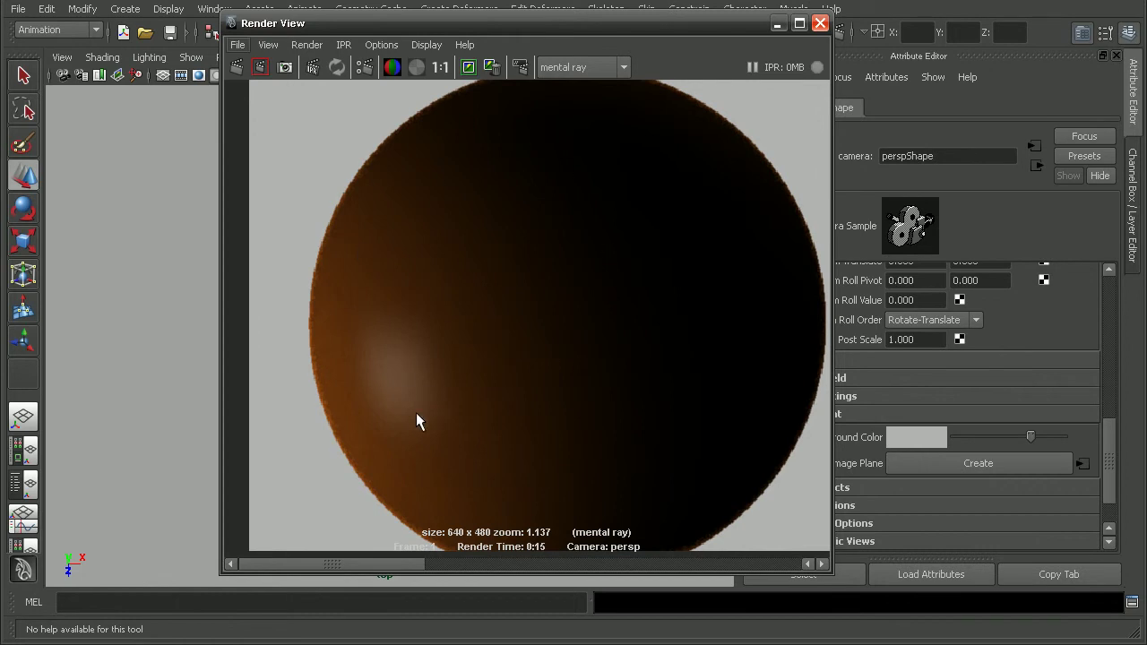
In the Hypershade/Persp layout, set misss_fast_simple_maya2's Back SSS Radius to 75.
click(819, 23)
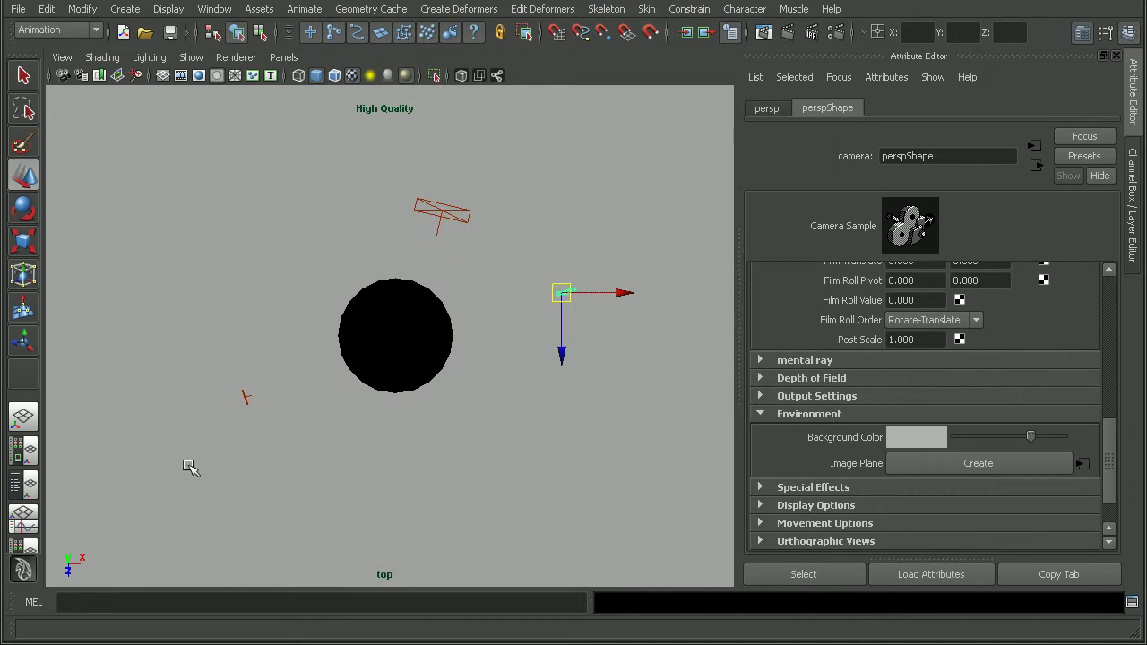
click(30, 450)
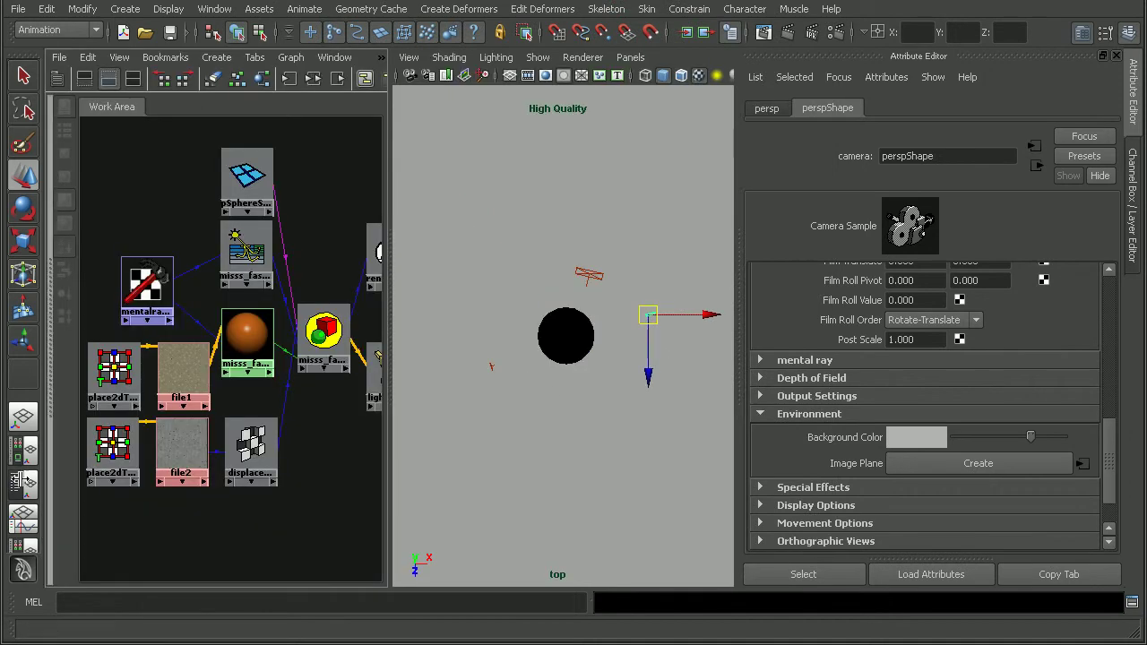
drag(388, 247, 420, 246)
click(246, 336)
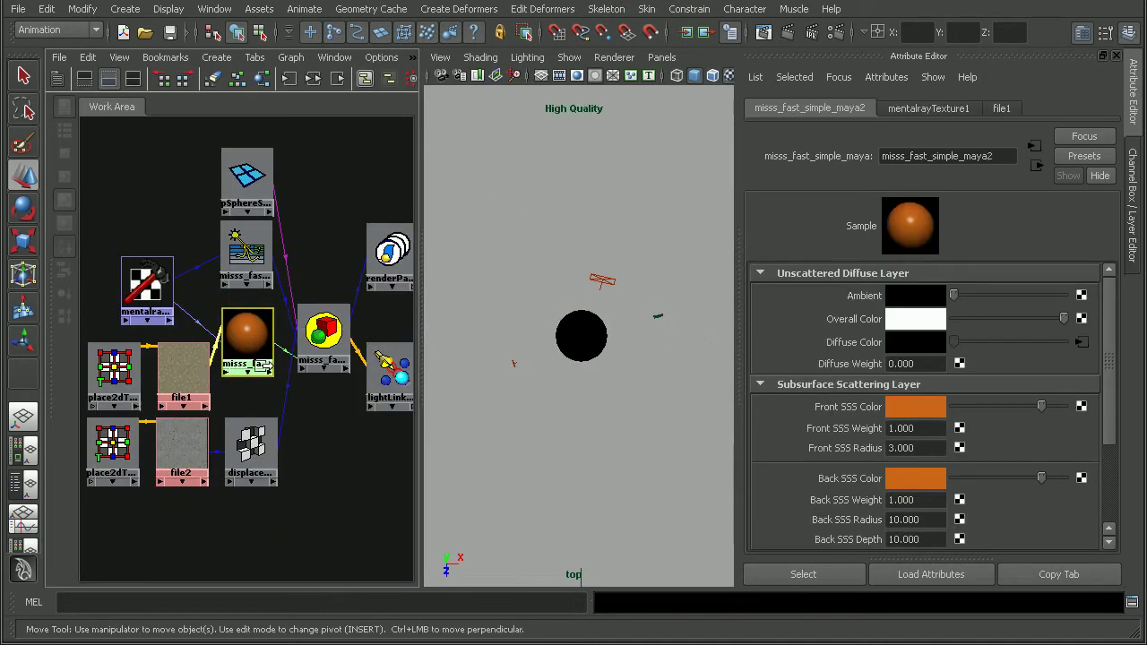
scroll(1109, 367, down, 3)
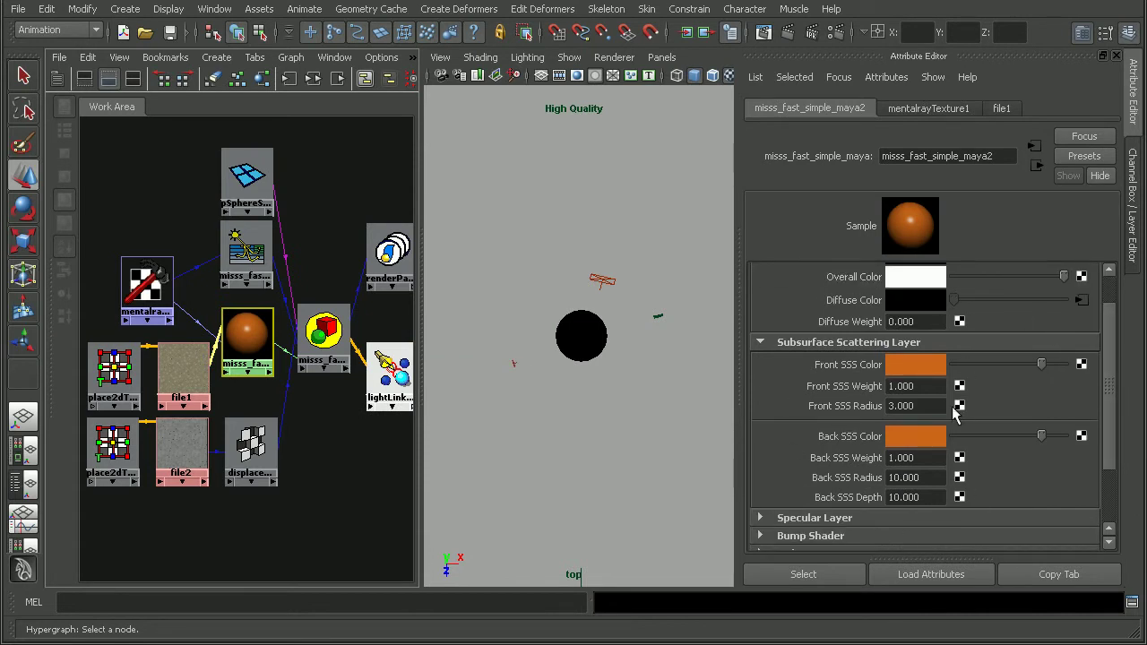
drag(936, 478, 859, 478)
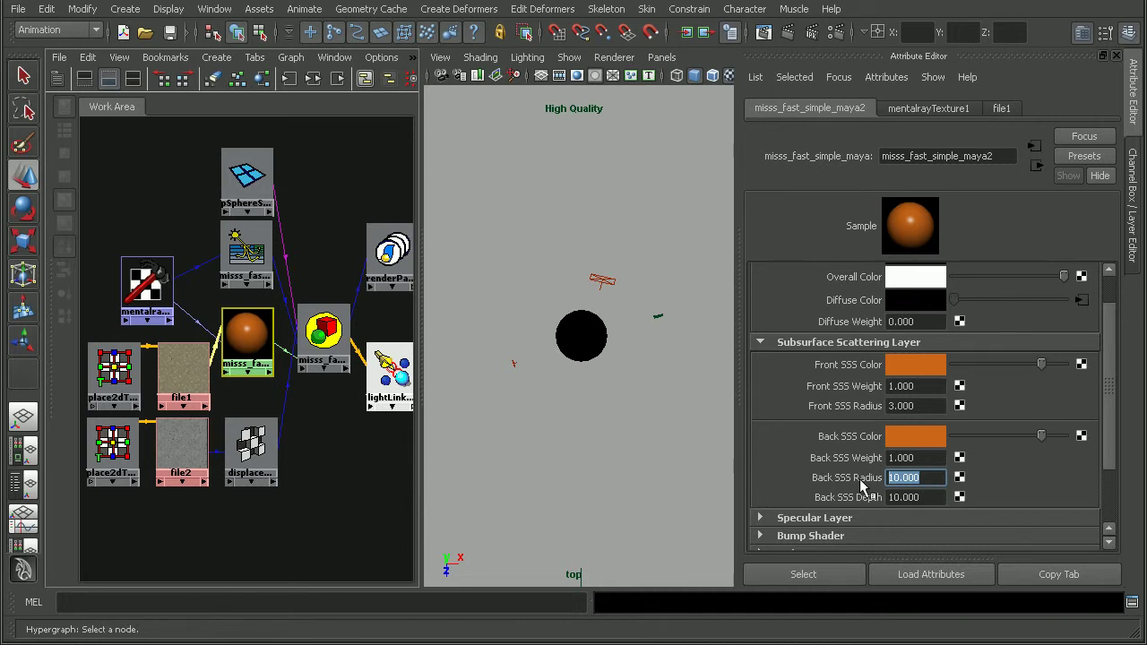
text(75.000)
Re-render the sphere with Back SSS Radius 75 and keep the image.
click(764, 34)
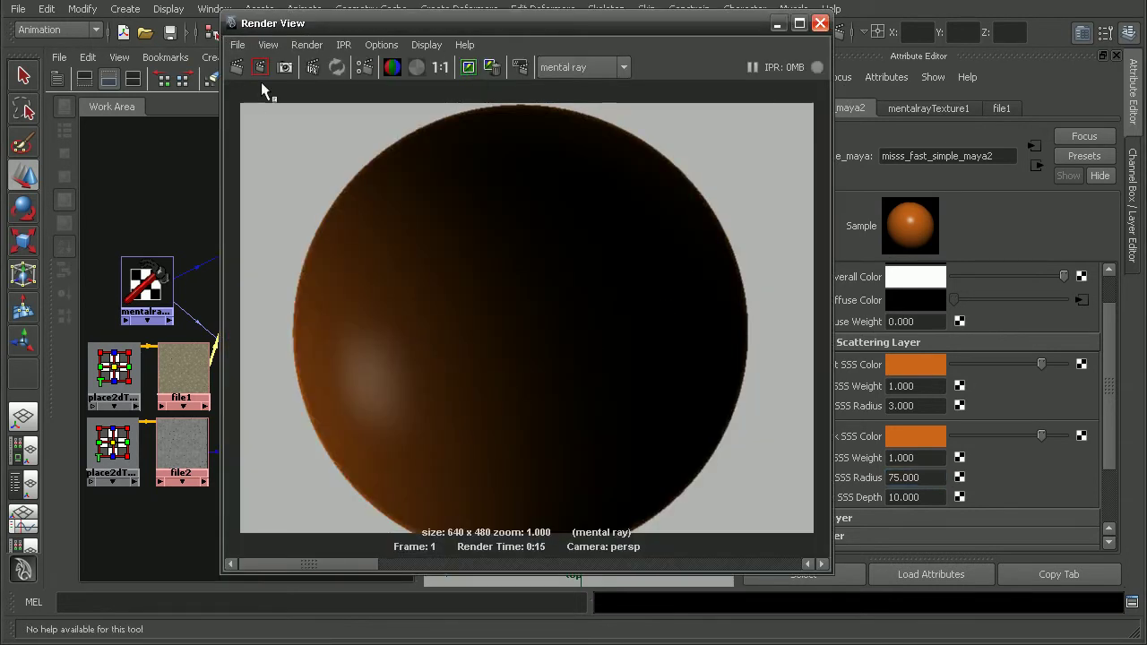
click(238, 68)
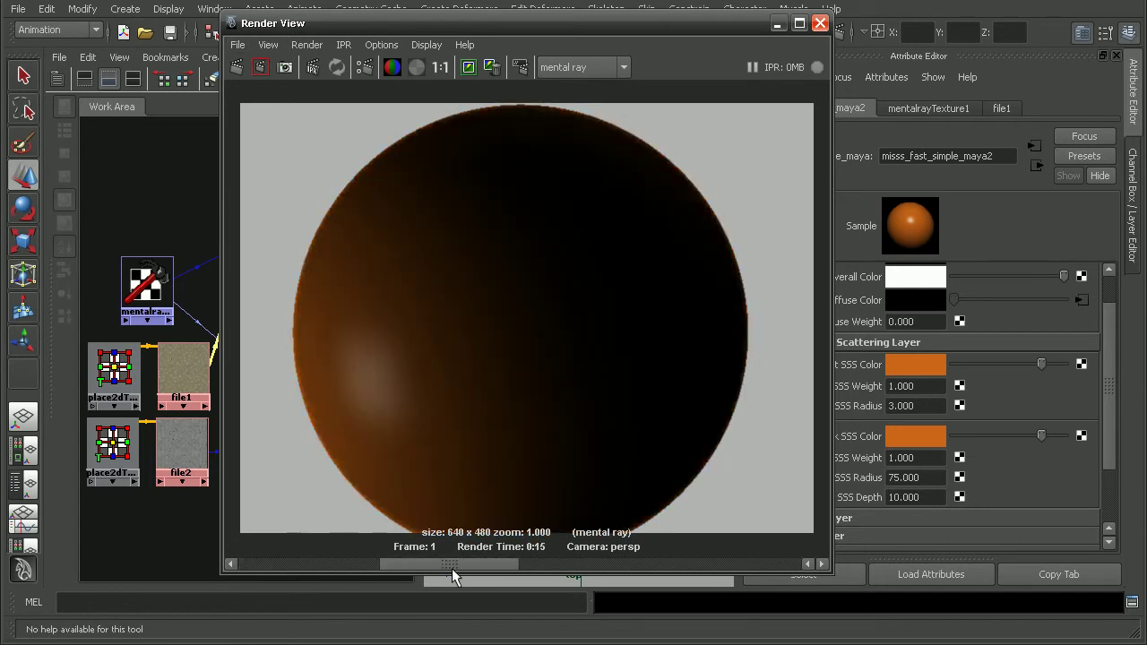
drag(451, 564, 317, 563)
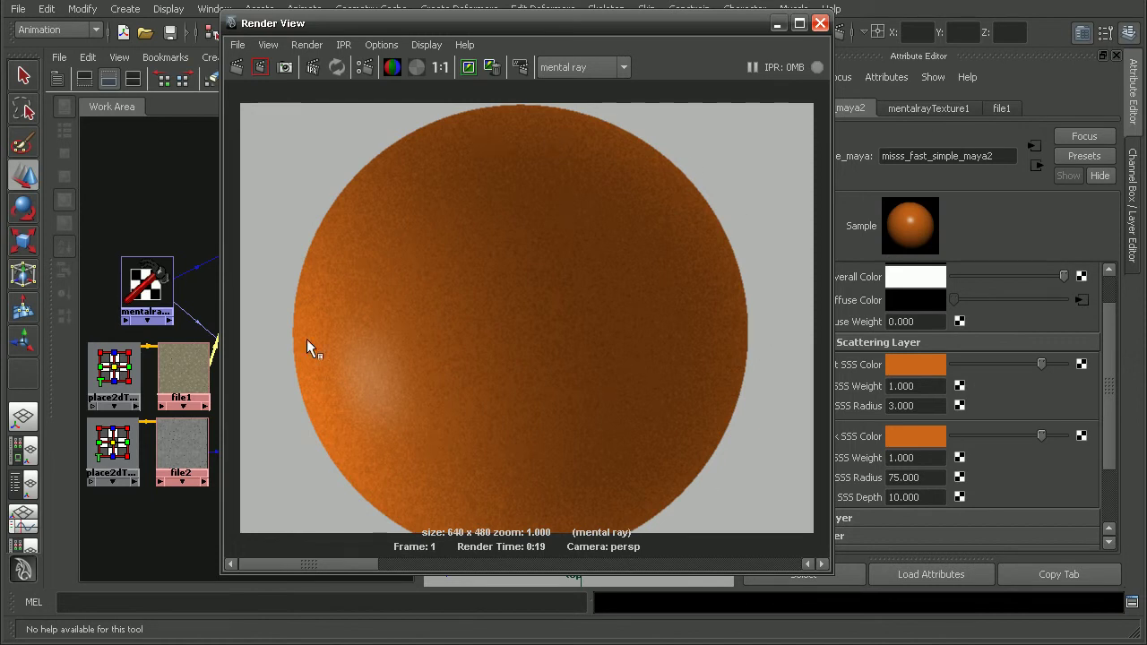
click(467, 67)
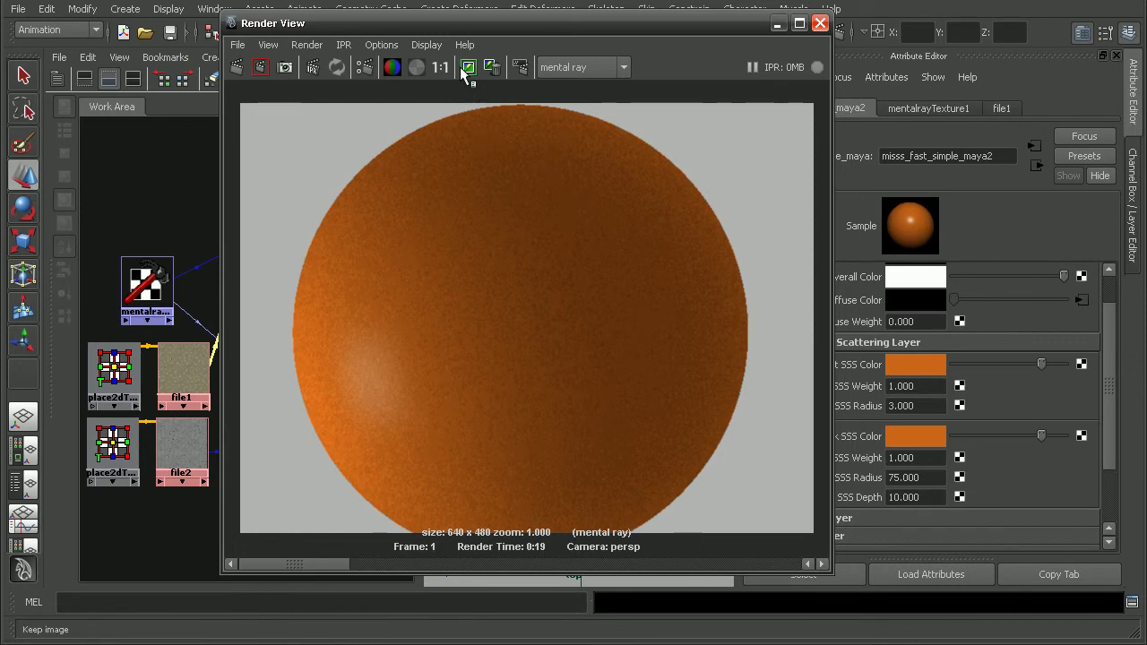
Set misss_fast_simple_maya2's Back SSS Radius to 50.
click(911, 478)
drag(688, 28, 578, 25)
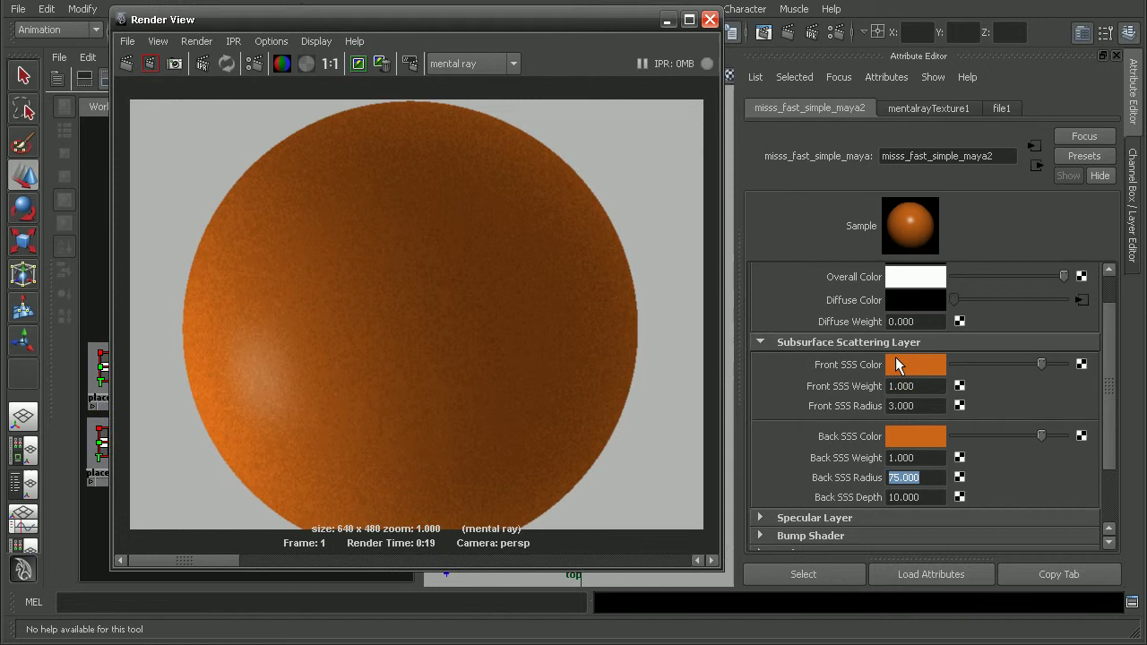
click(911, 477)
text(50)
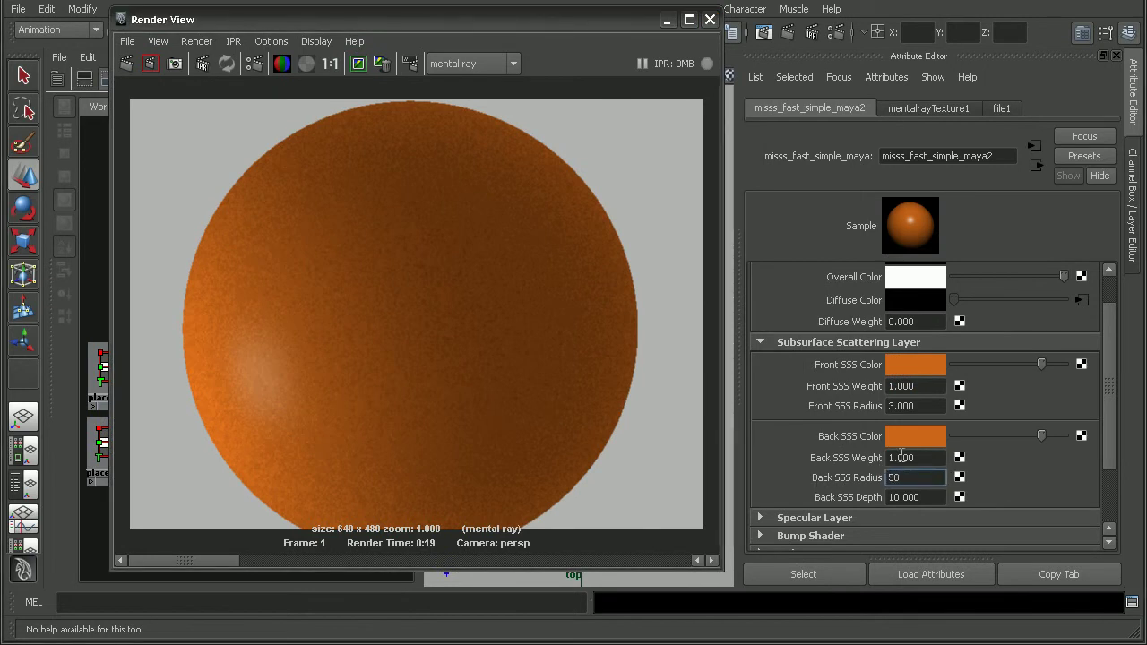
click(902, 458)
Re-render the sphere and compare it with the kept image via the history scrollbar.
click(127, 63)
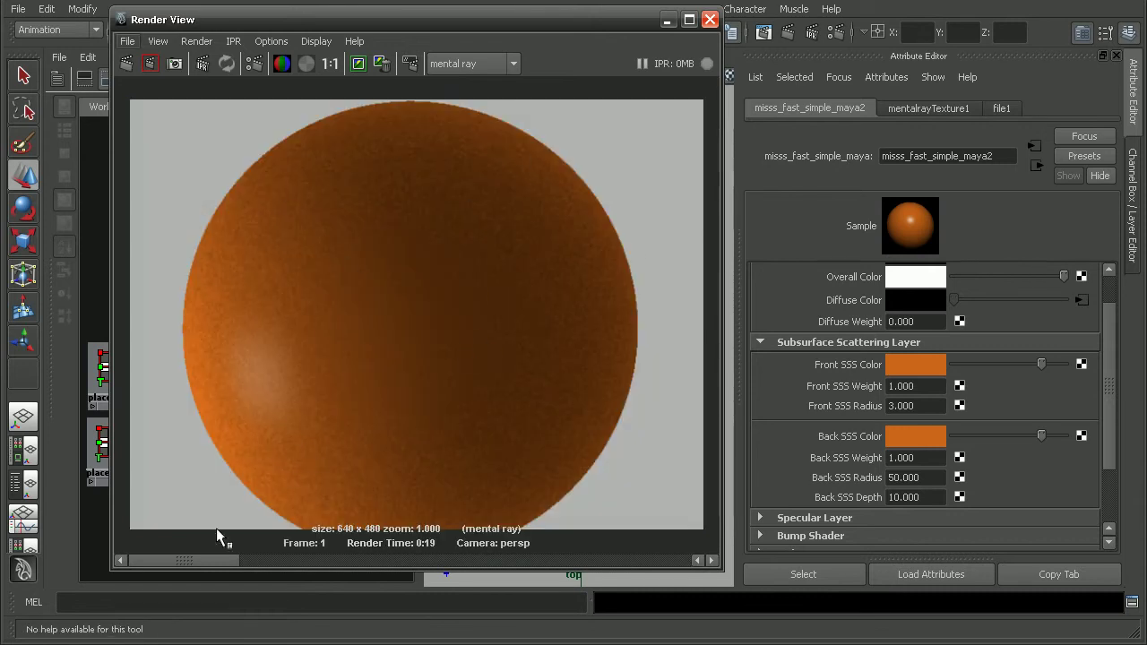
drag(219, 561, 320, 560)
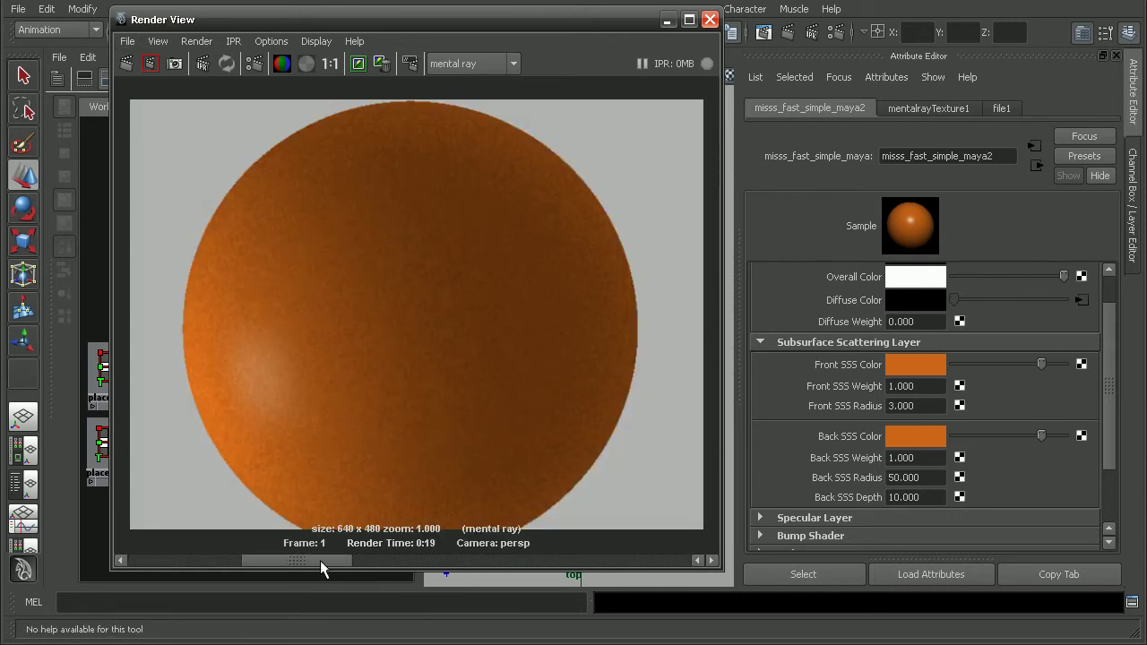
drag(315, 561, 203, 561)
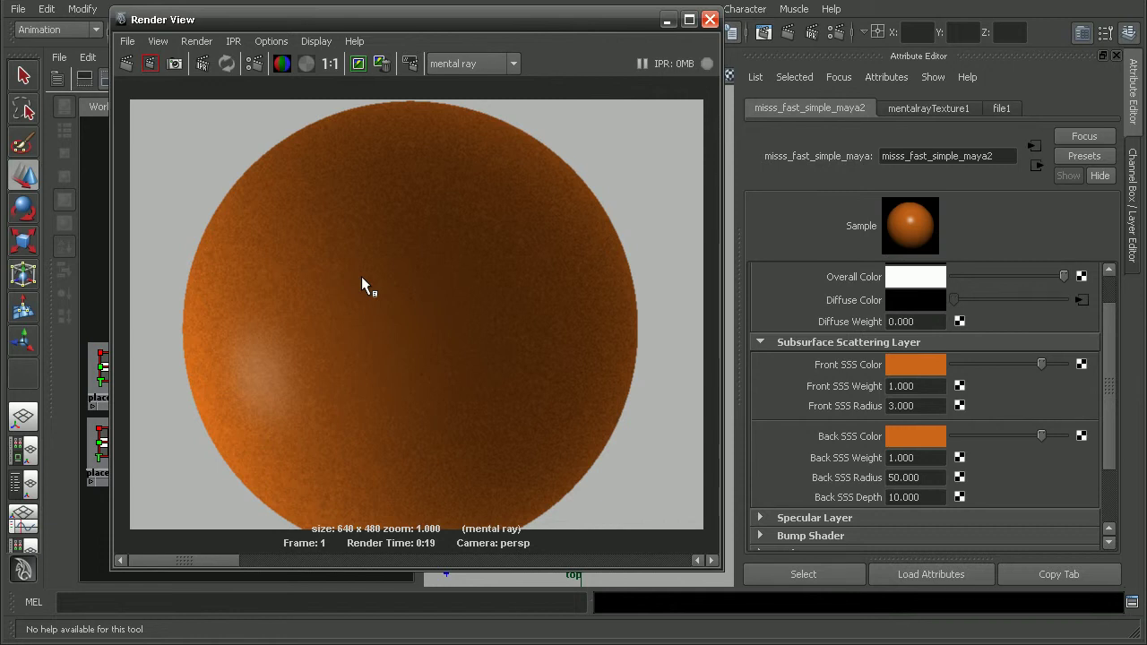
Set misss_fast_simple_maya2's Diffuse Weight to 0.5.
click(1078, 301)
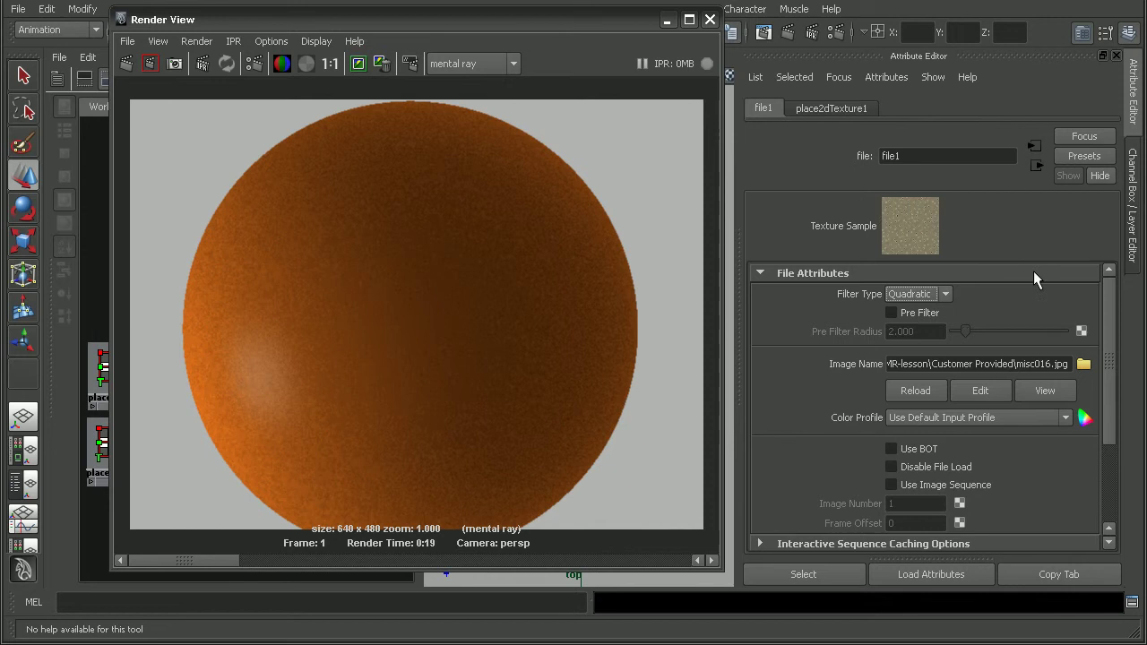
click(1036, 166)
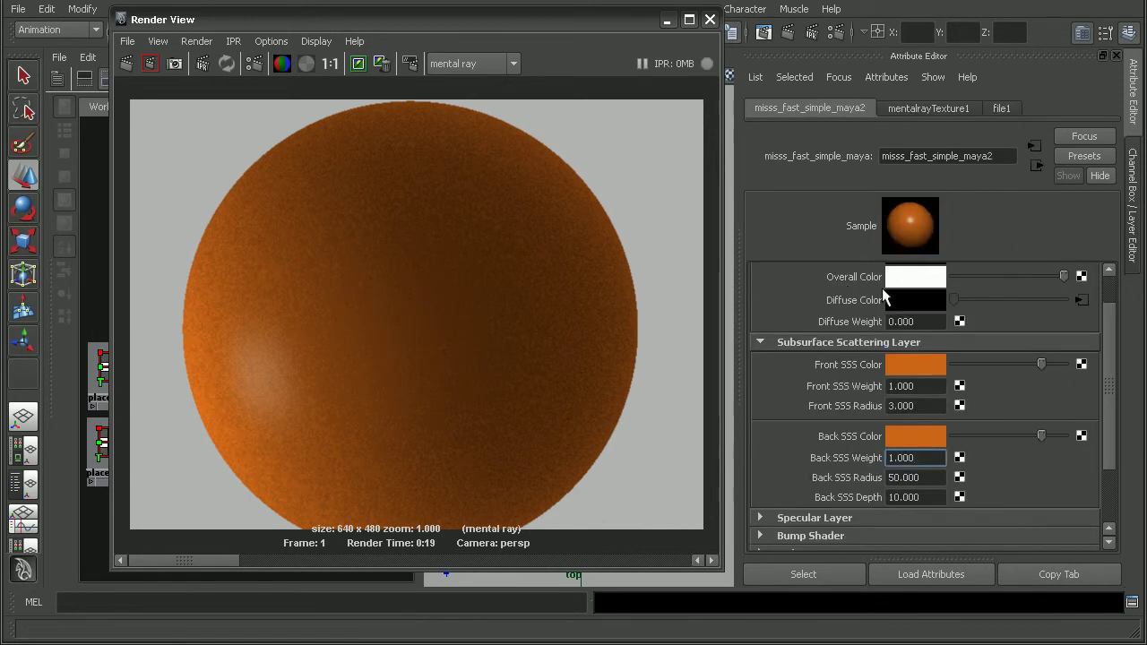
click(910, 320)
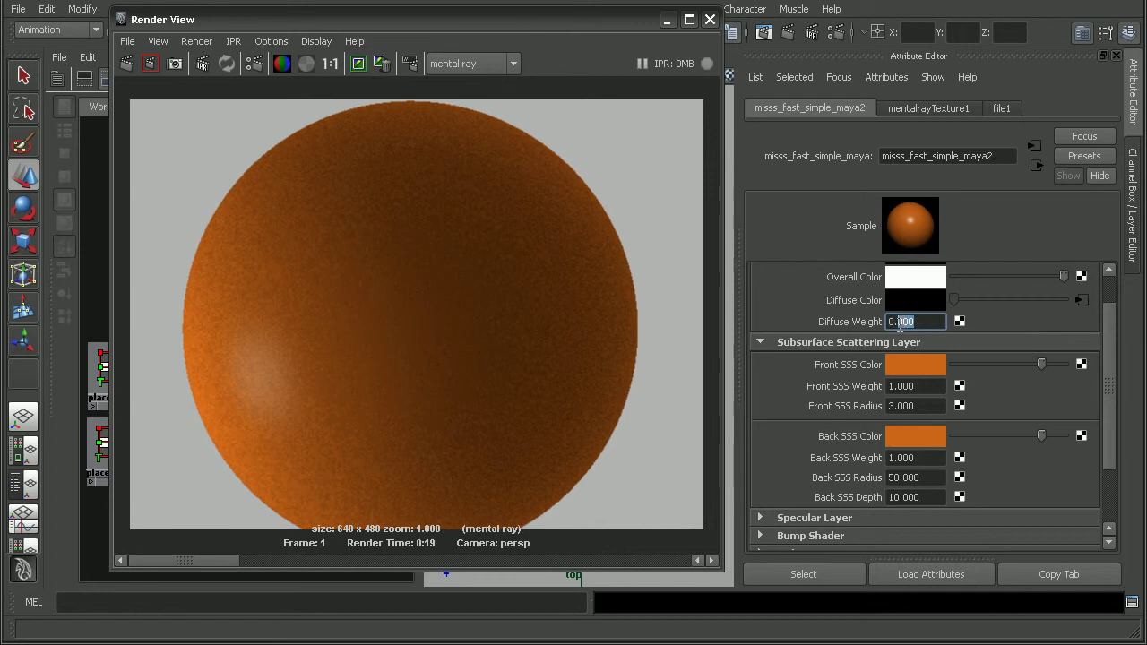
text(0.5)
key(Tab)
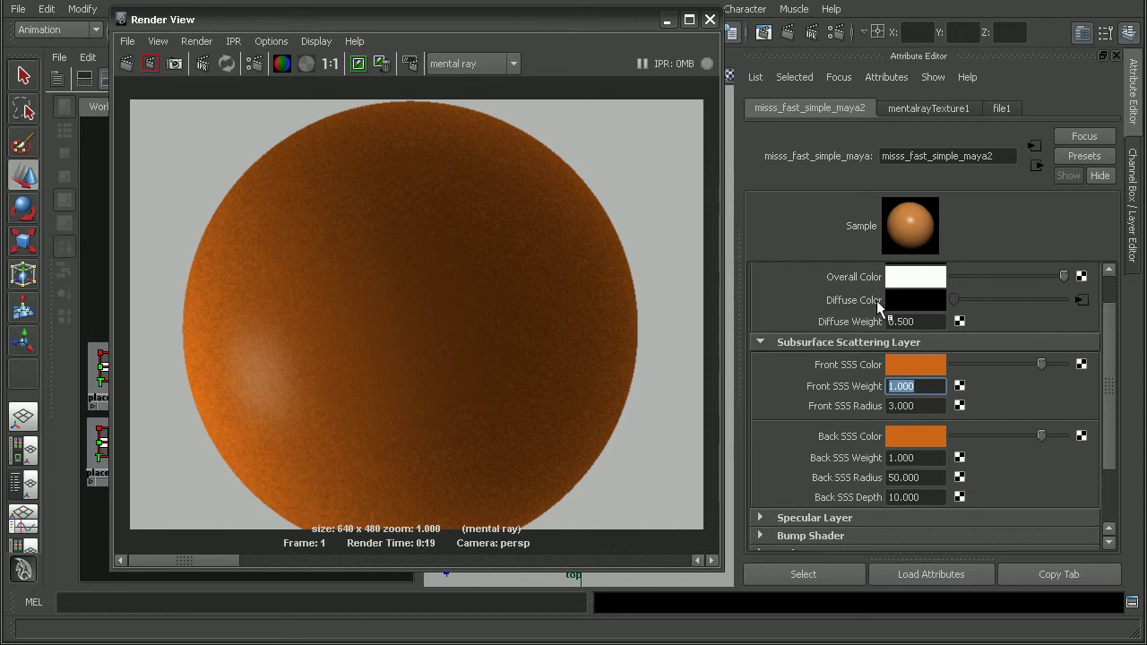
Keep the previous render, re-render with the visible diffuse texture, and open Render Settings.
click(356, 63)
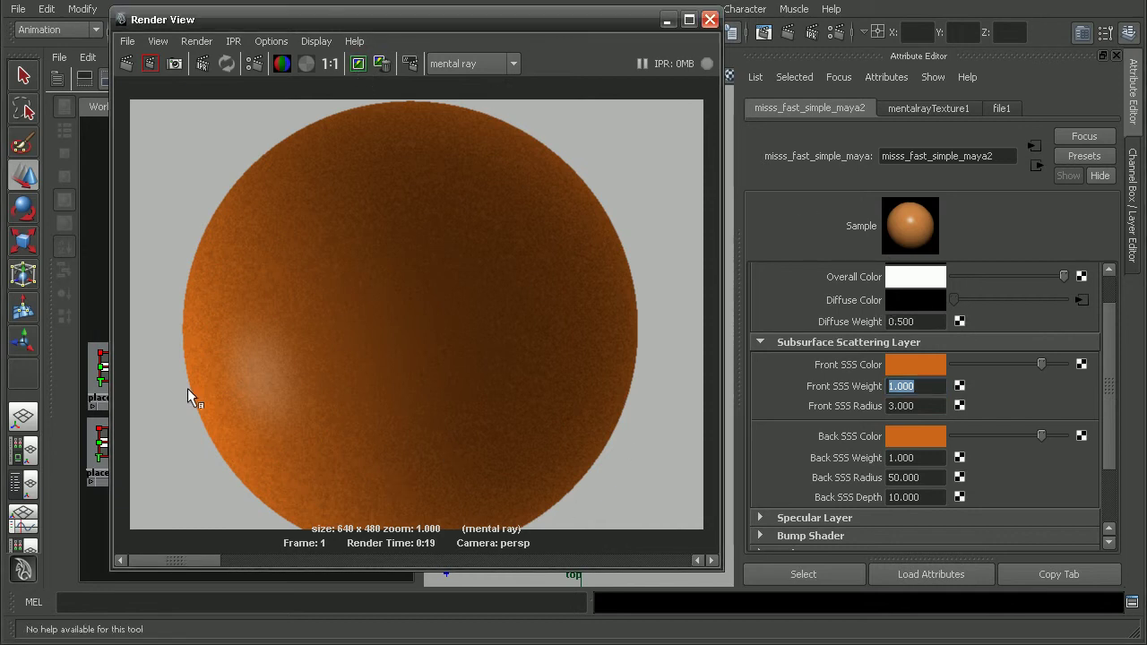
click(129, 64)
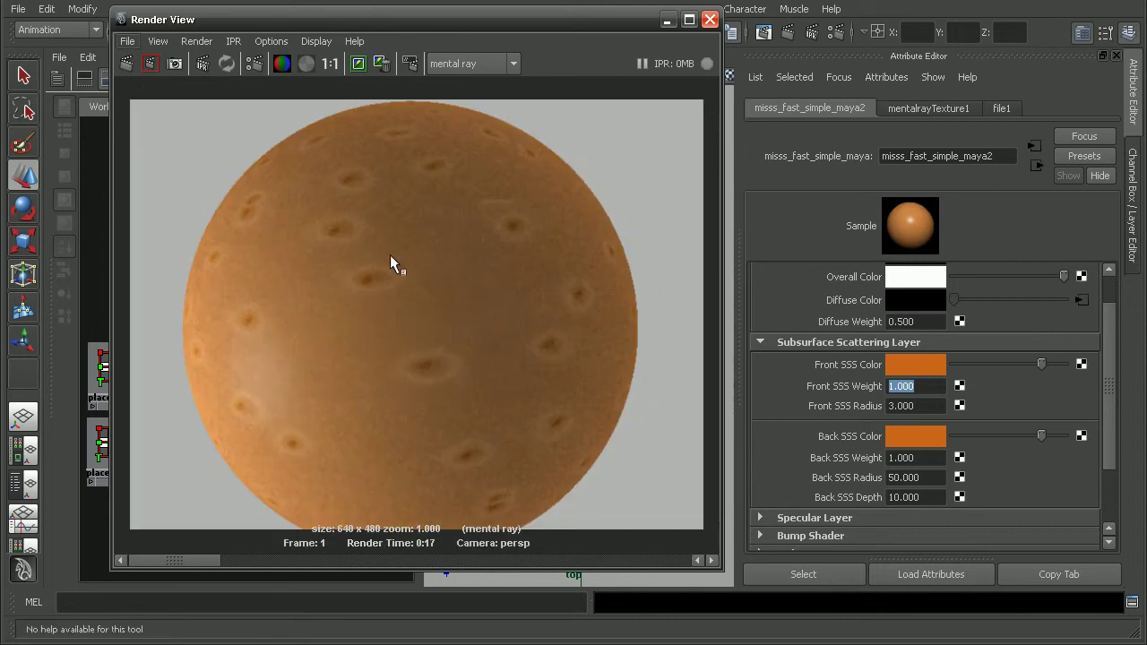
scroll(390, 265, up, 5)
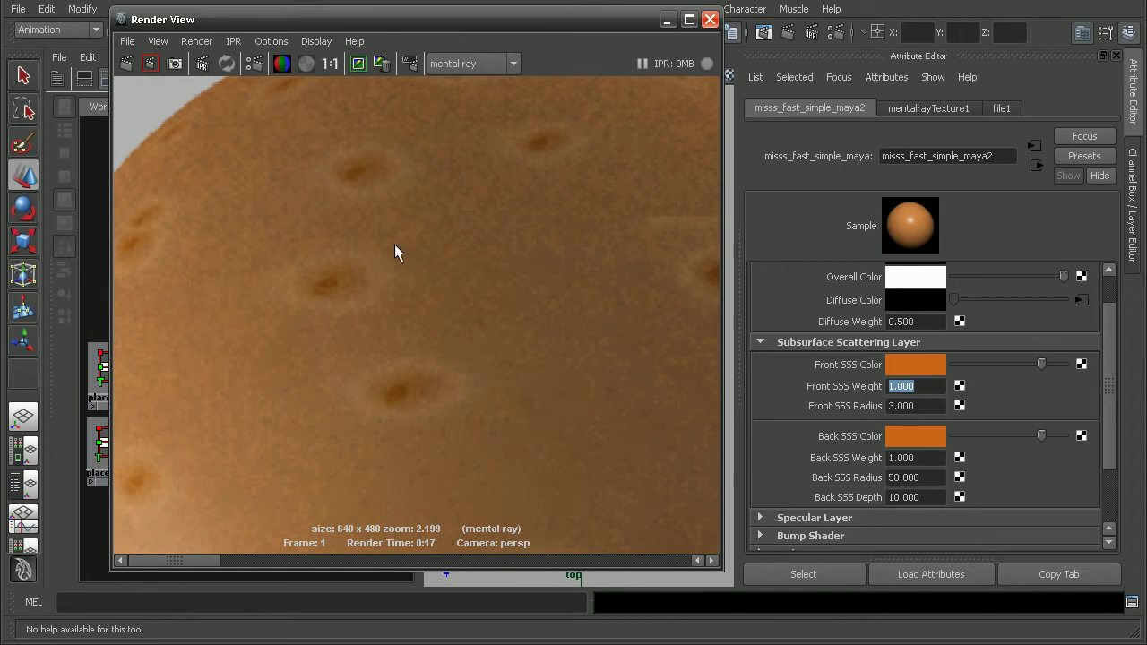
alt+middle_drag(394, 244, 475, 269)
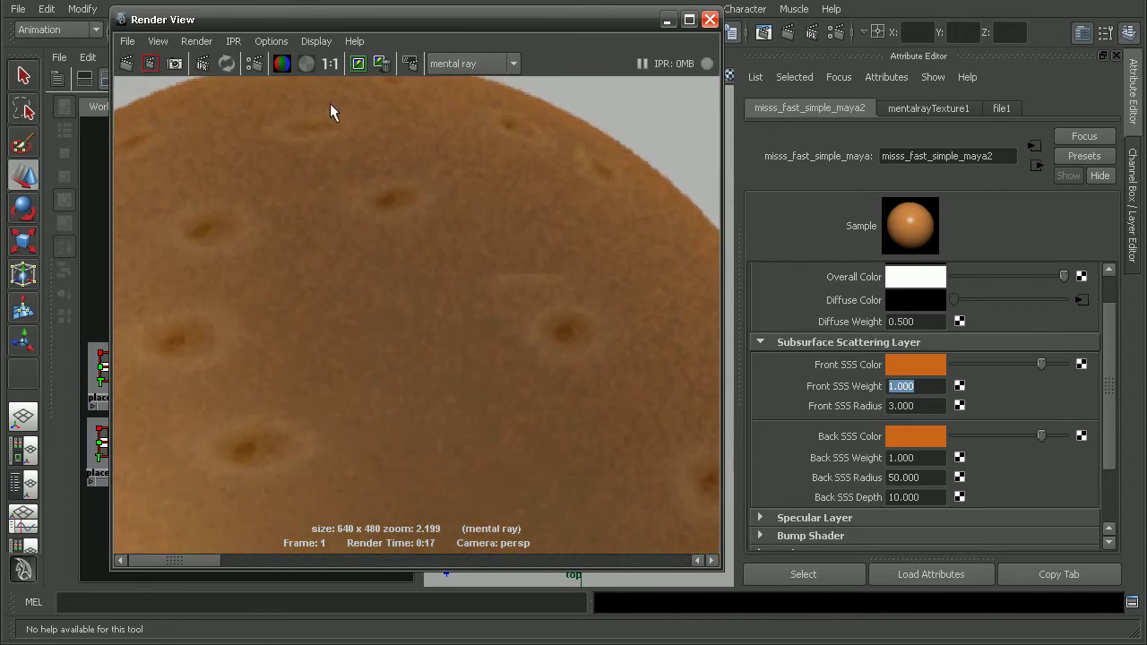
click(253, 64)
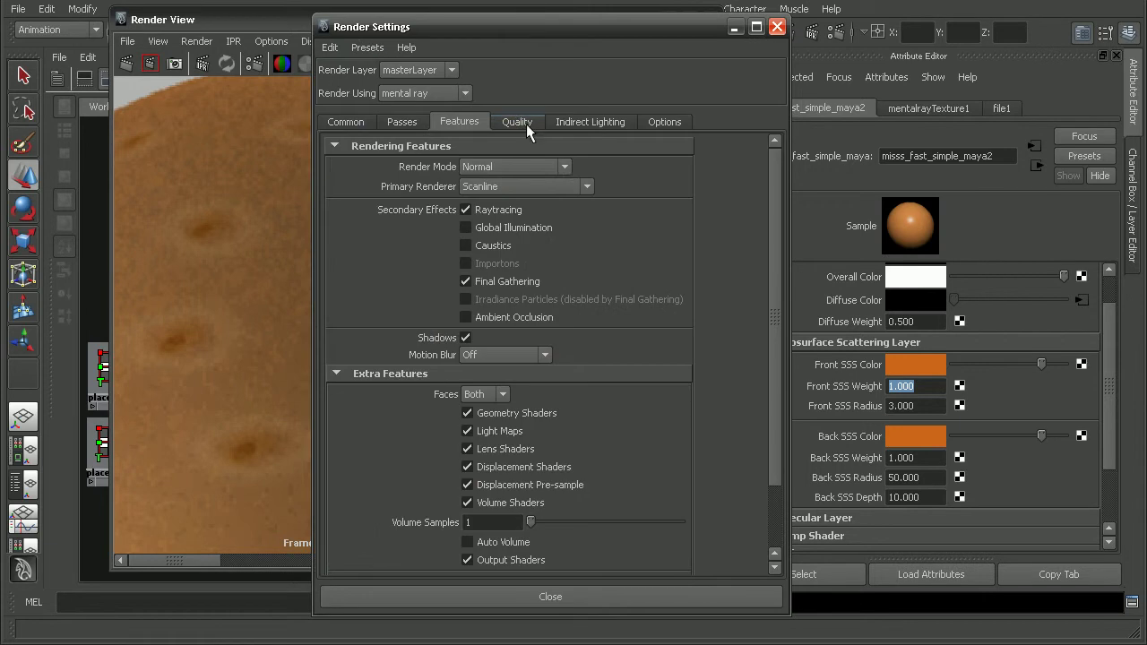
Set Quality Max Sample Level to 2, keep the previous image, and re-render the sphere.
click(525, 121)
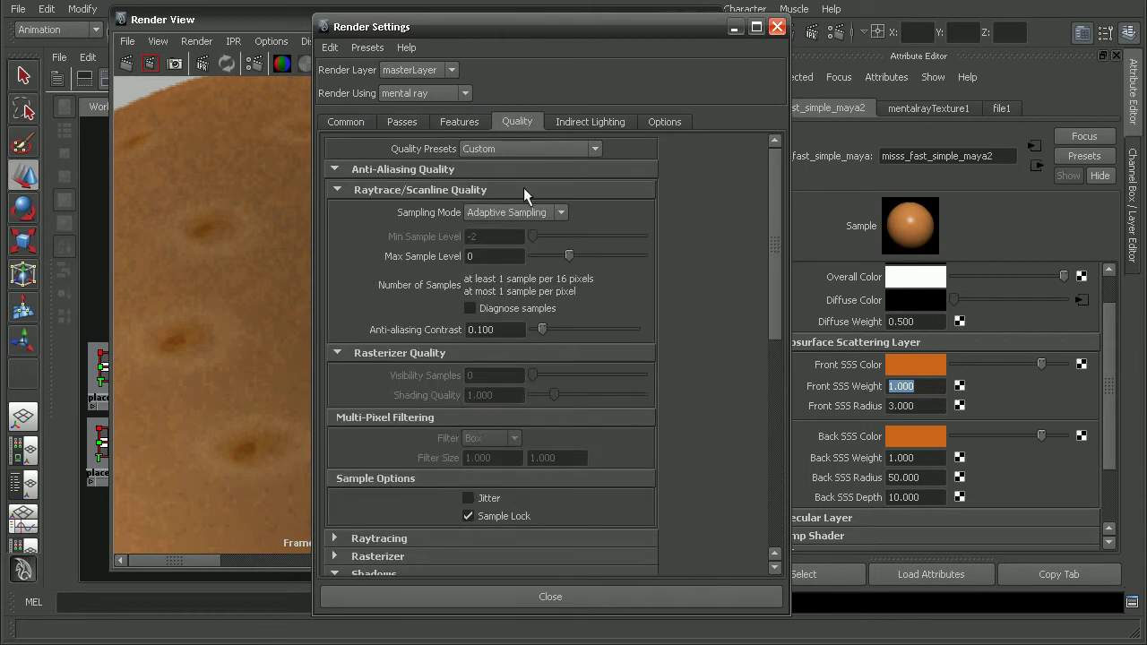
drag(578, 255, 602, 255)
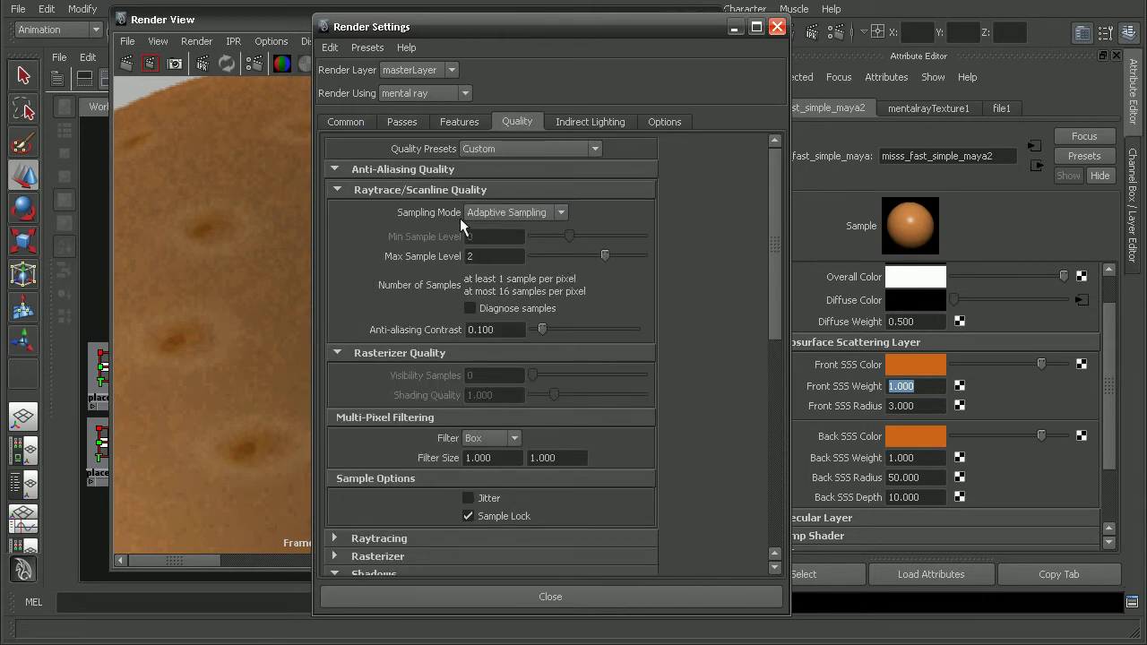
click(519, 597)
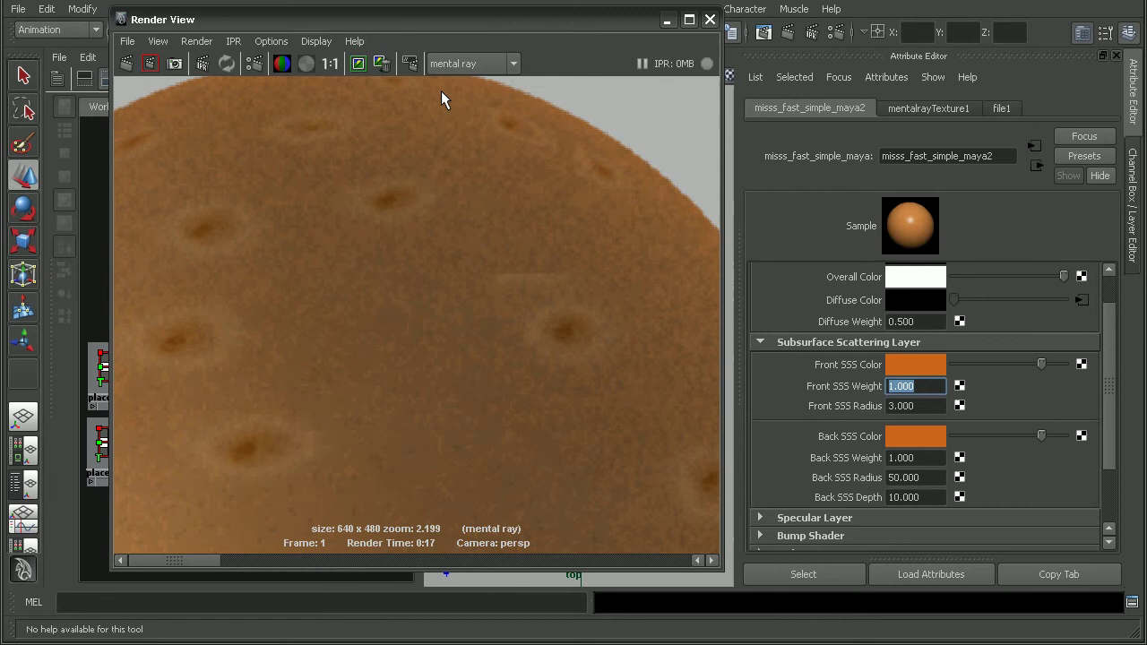
click(358, 62)
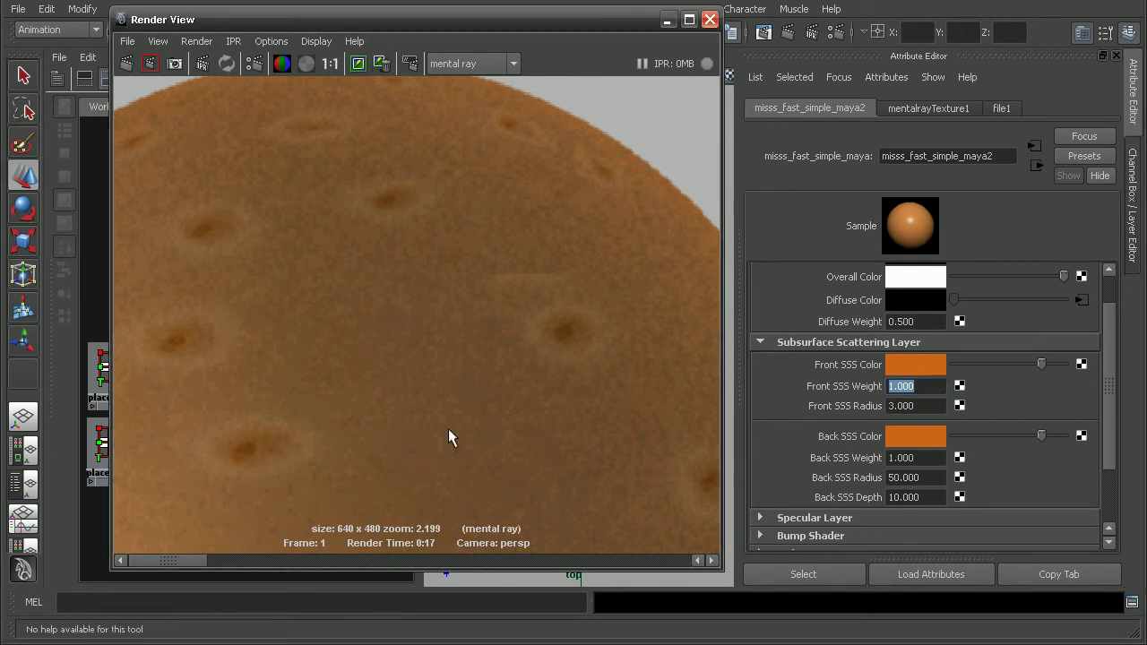
click(127, 63)
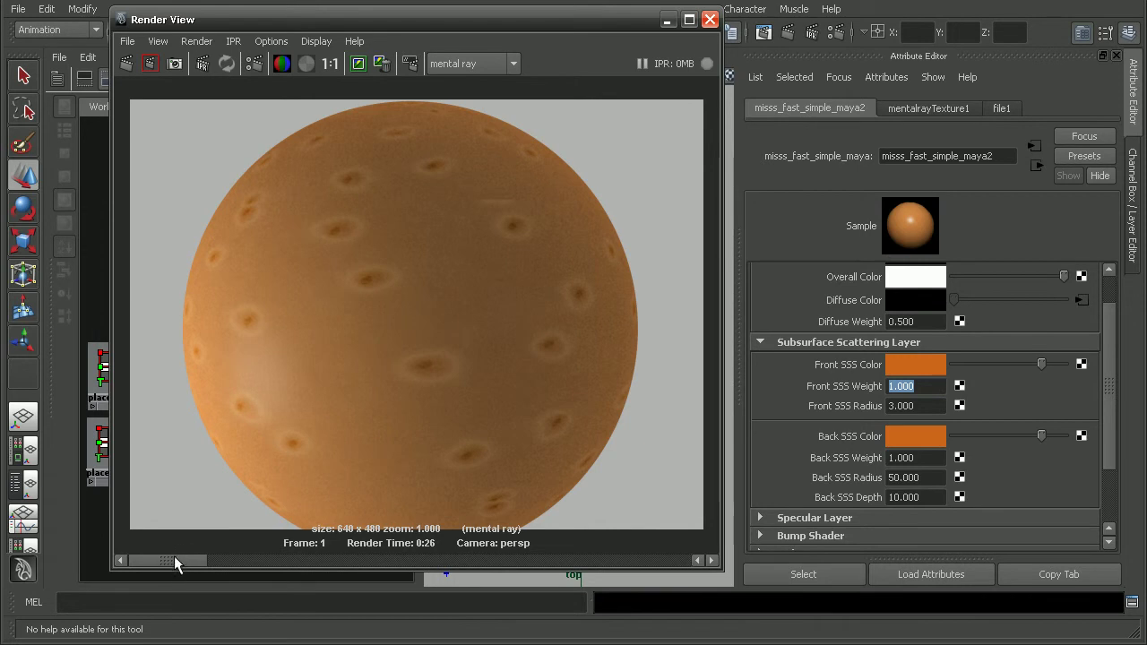
mouse_move(174, 557)
mouse_down()
mouse_move(230, 557)
mouse_move(169, 563)
mouse_up()
Close the render window and select file2, its placement and displacement nodes.
drag(403, 19, 522, 16)
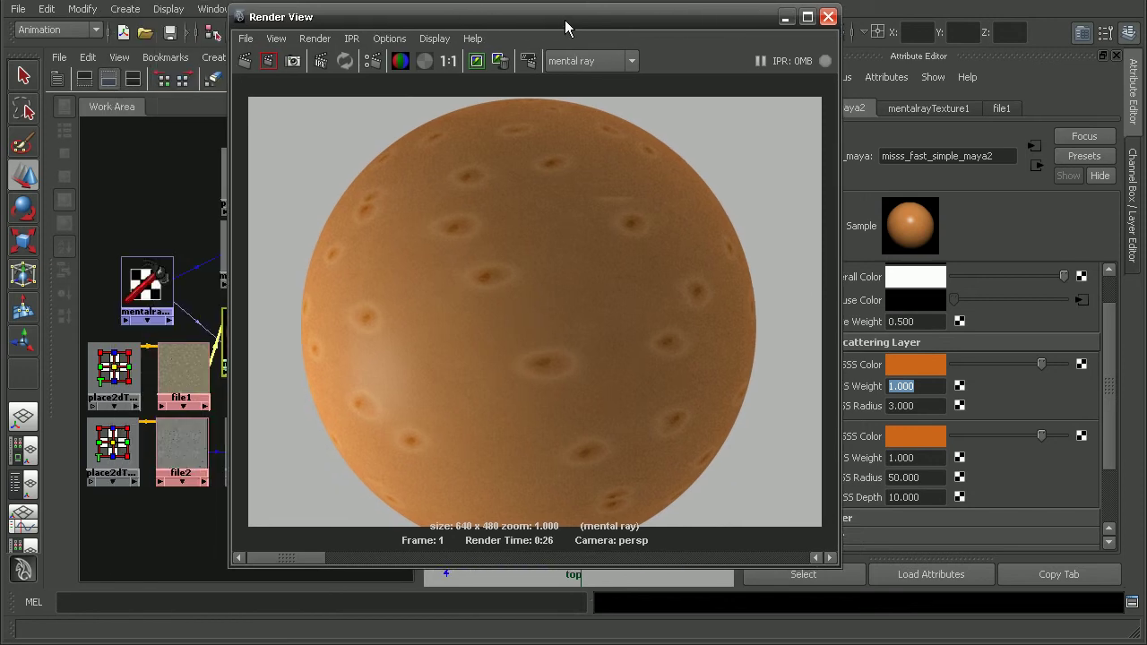
click(828, 16)
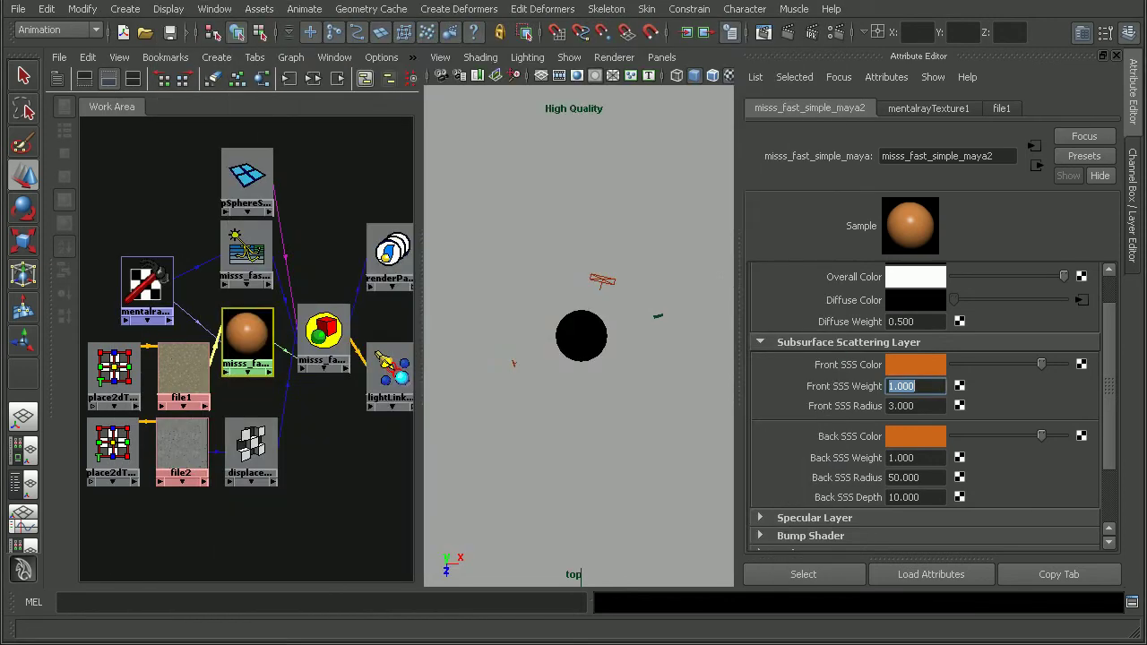
alt+middle_drag(269, 438, 322, 434)
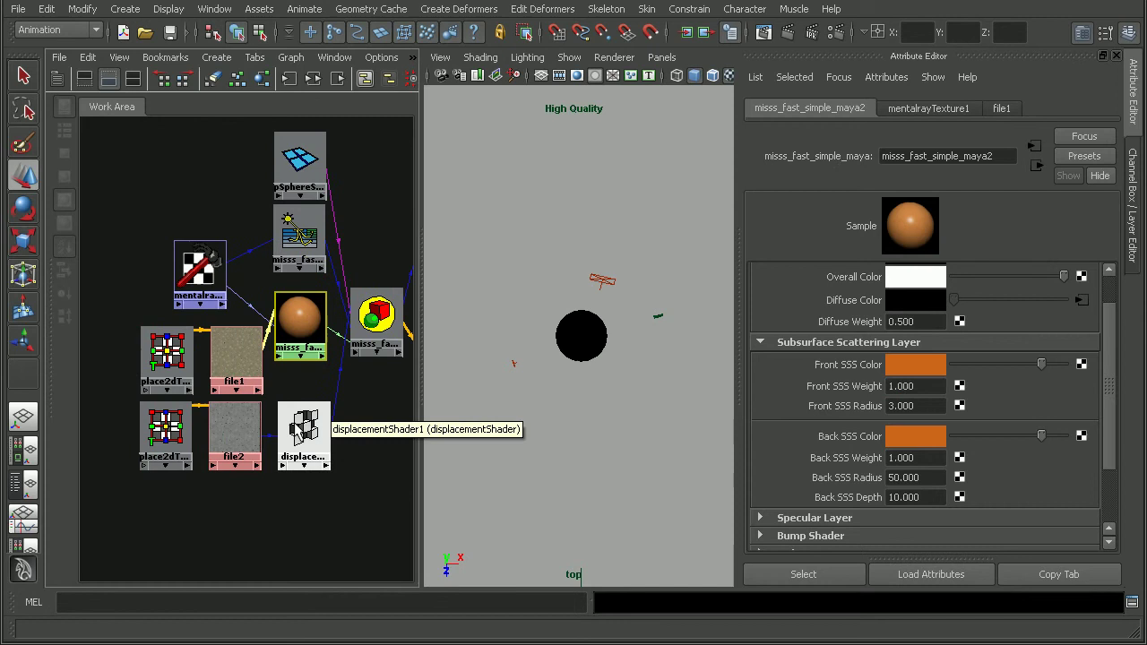
drag(340, 484, 130, 440)
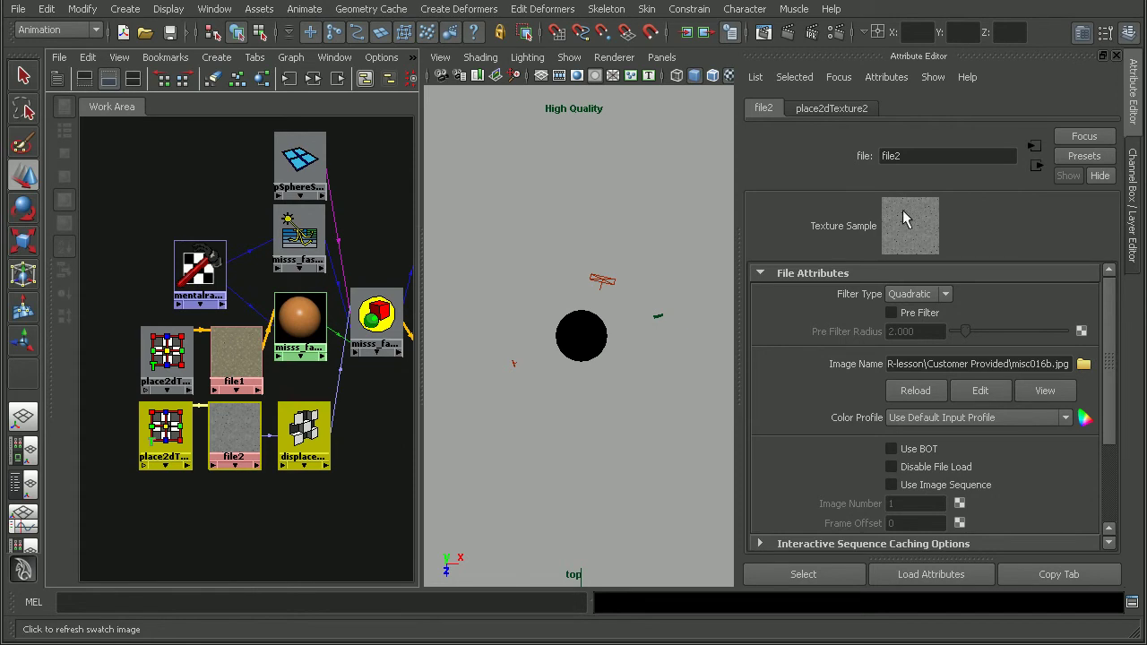
Delete the displacementShader1-to-misss_fast_simple_maya2SG connection and re-render the sphere.
click(761, 36)
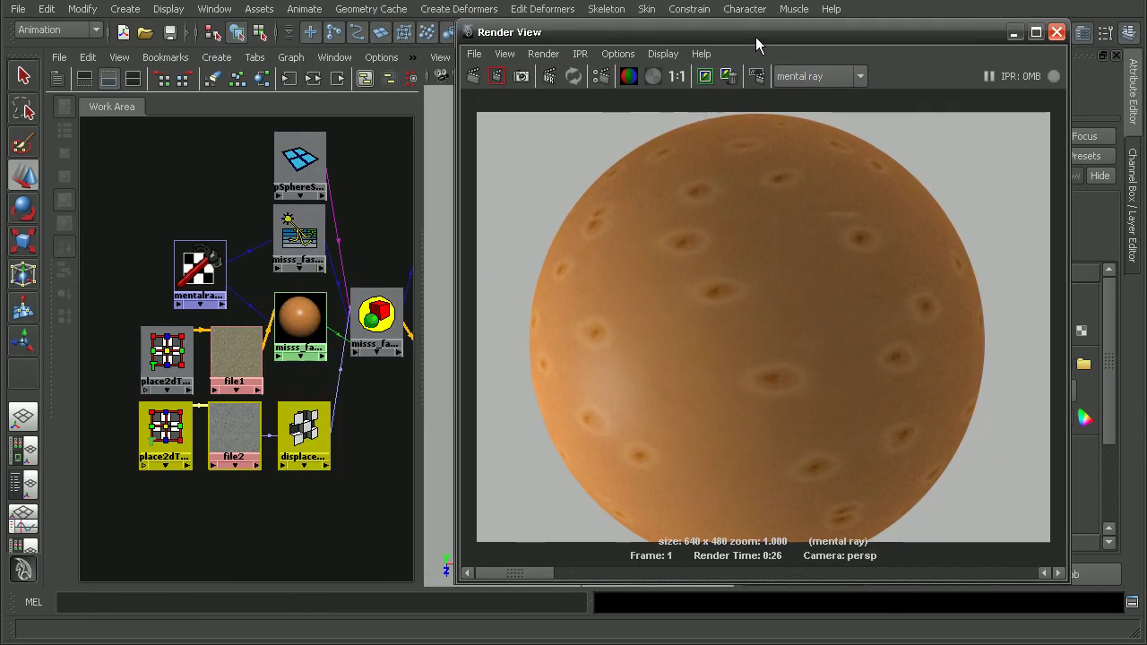
drag(755, 37, 760, 37)
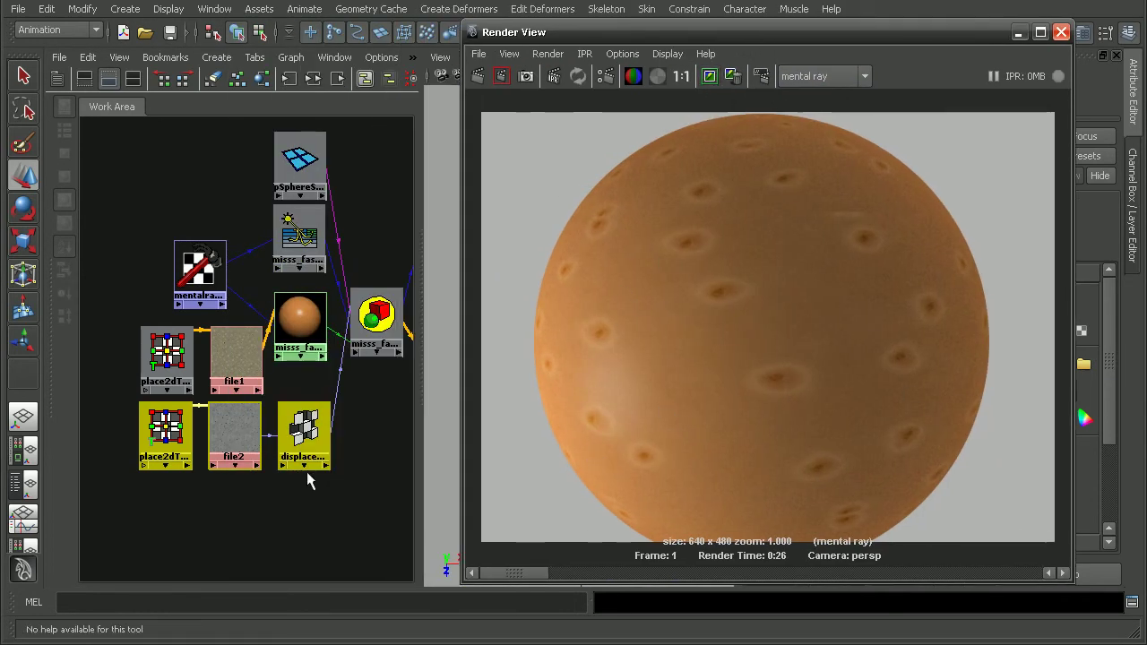
drag(323, 411, 303, 422)
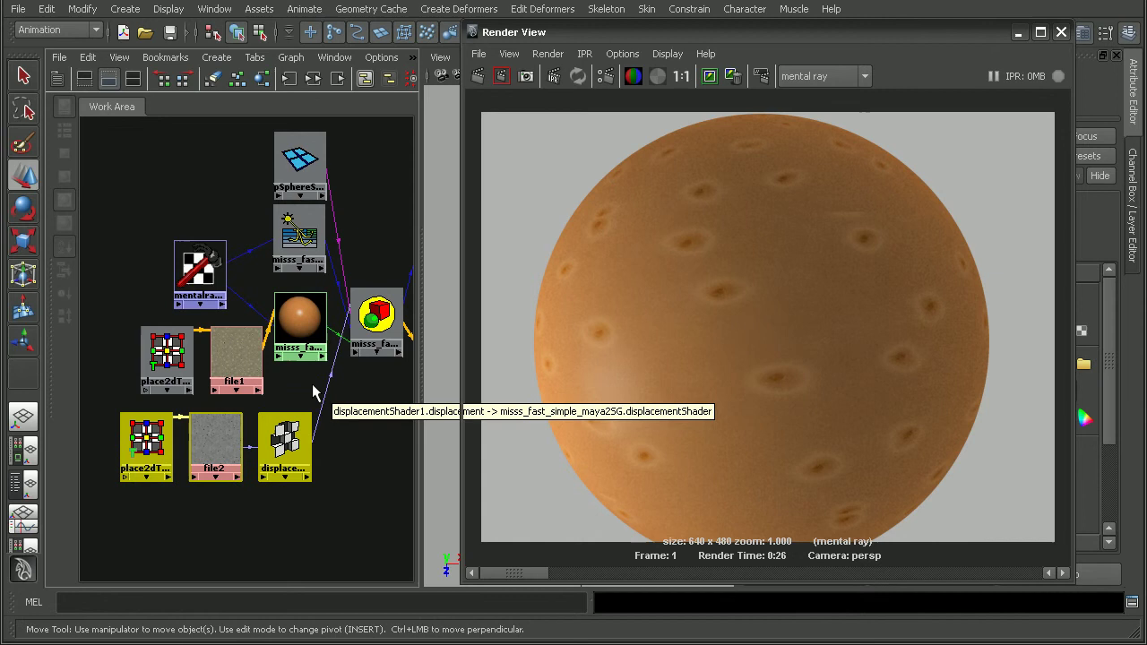
click(313, 391)
key(Delete)
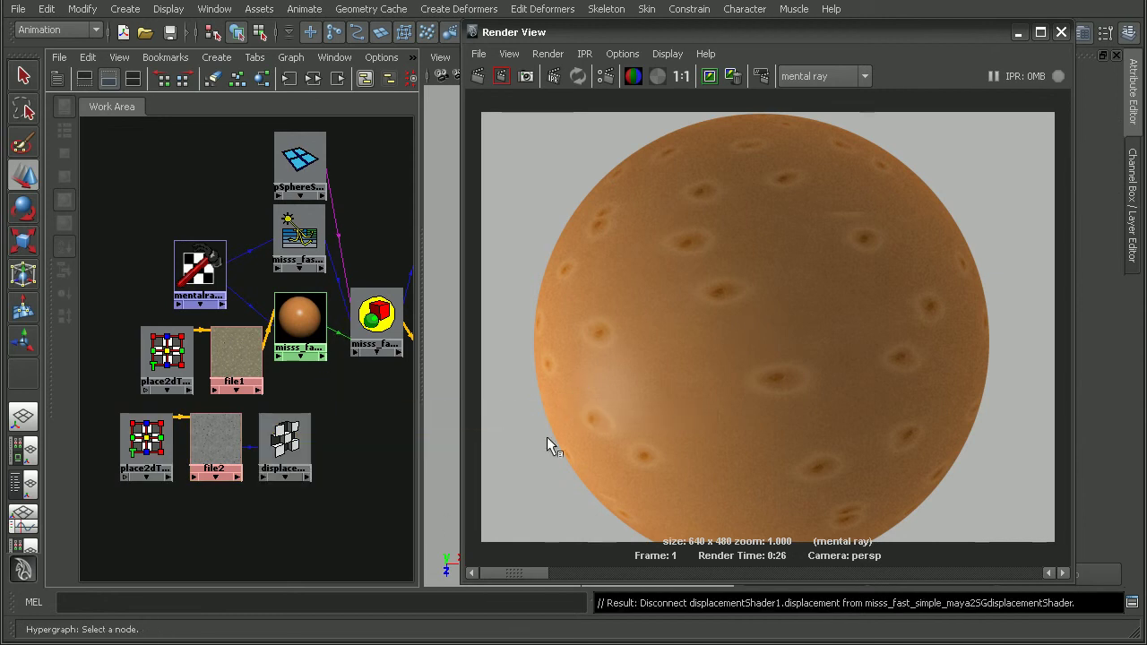
click(477, 76)
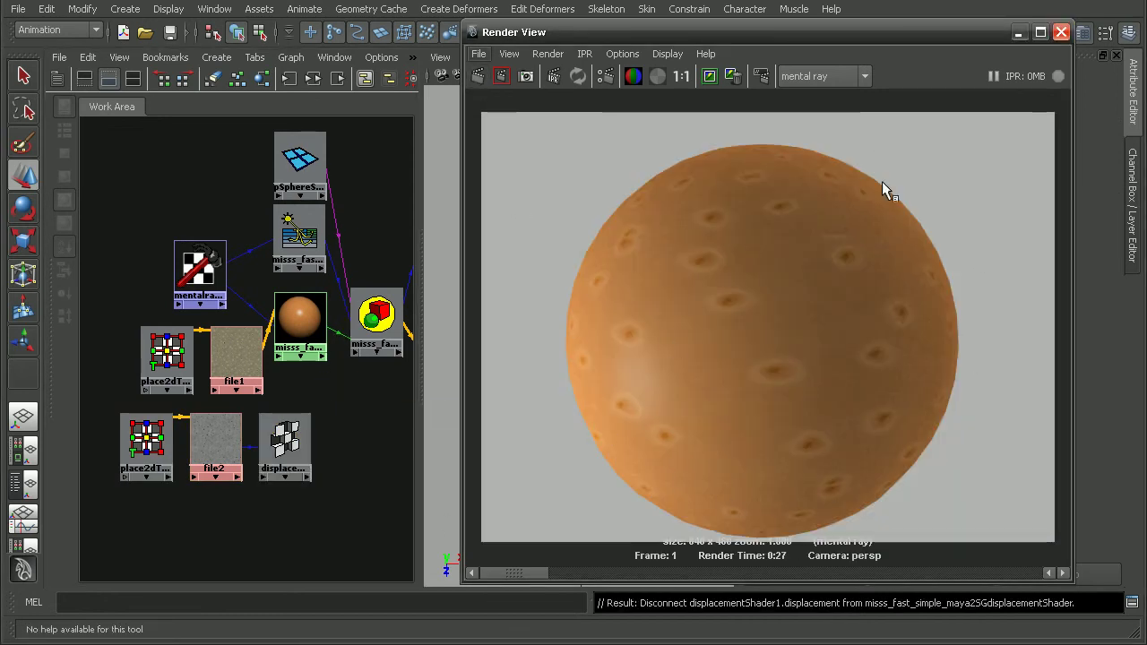
drag(529, 575, 472, 574)
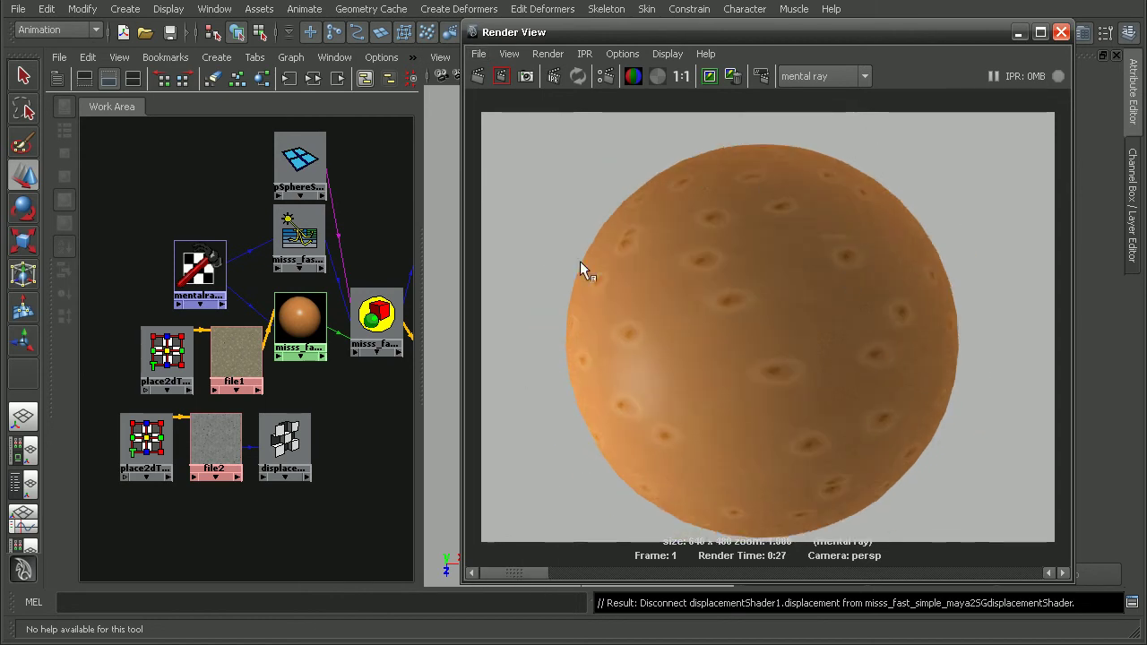